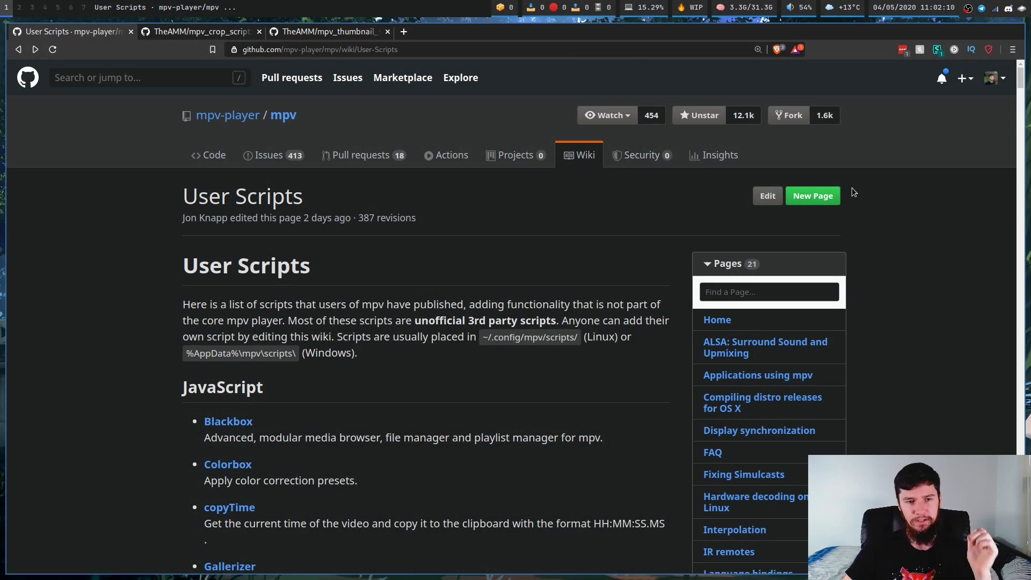
- Look through the introduction and JavaScript section of the mpv User Scripts wiki page
scroll(852, 189, down, 10)
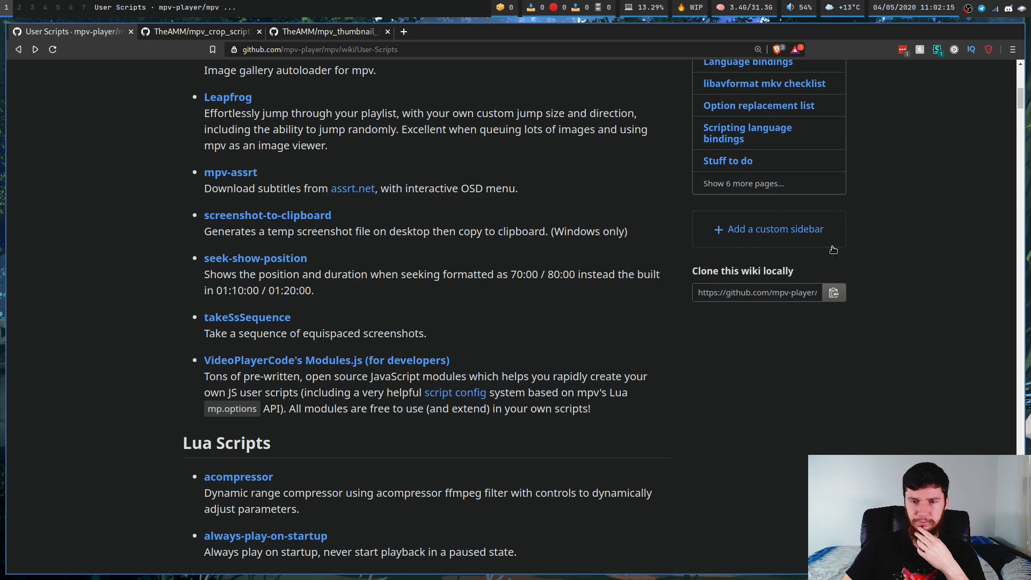
scroll(873, 244, down, 3)
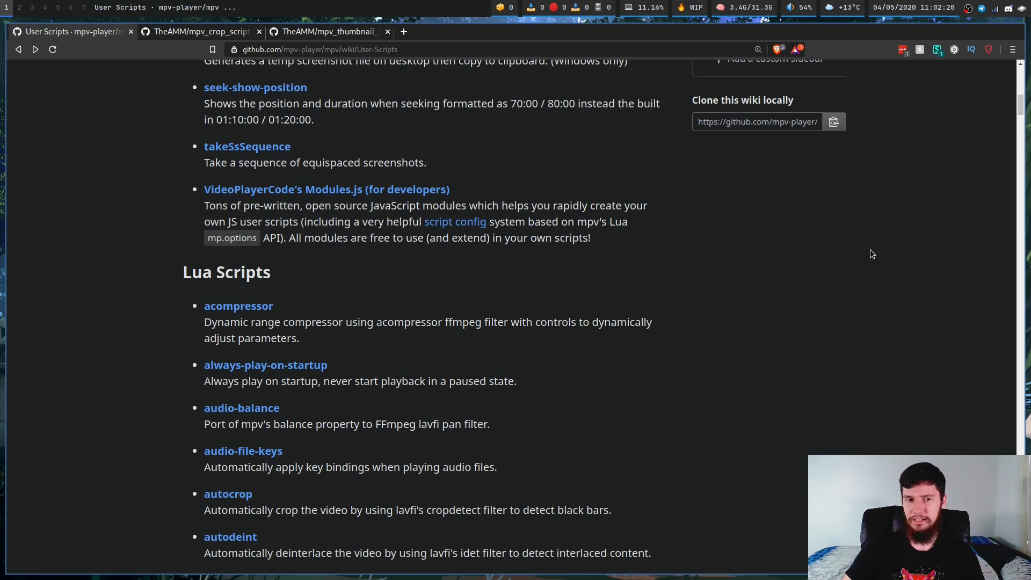
scroll(868, 255, up, 3)
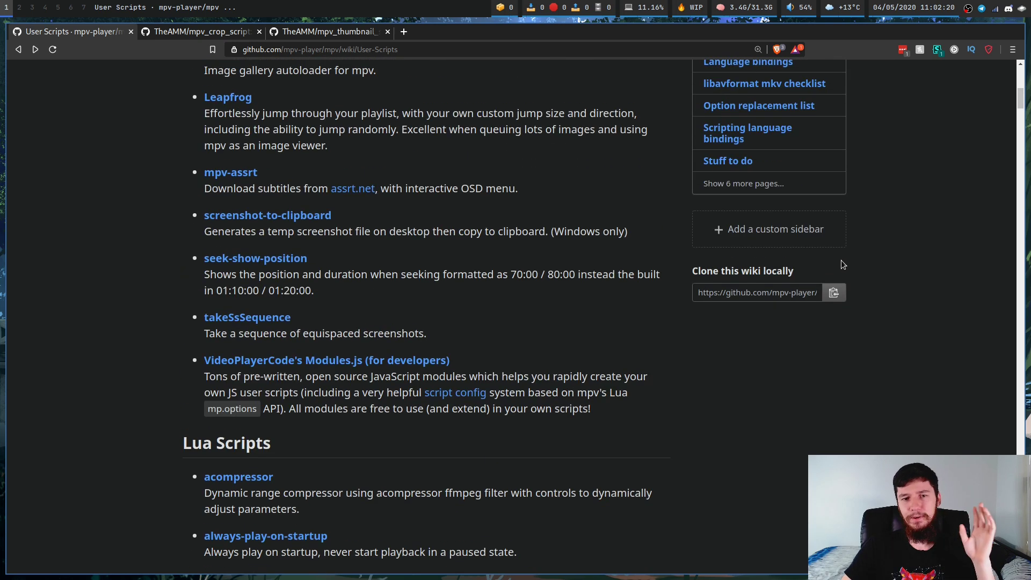
scroll(872, 268, up, 3)
scroll(872, 270, up, 3)
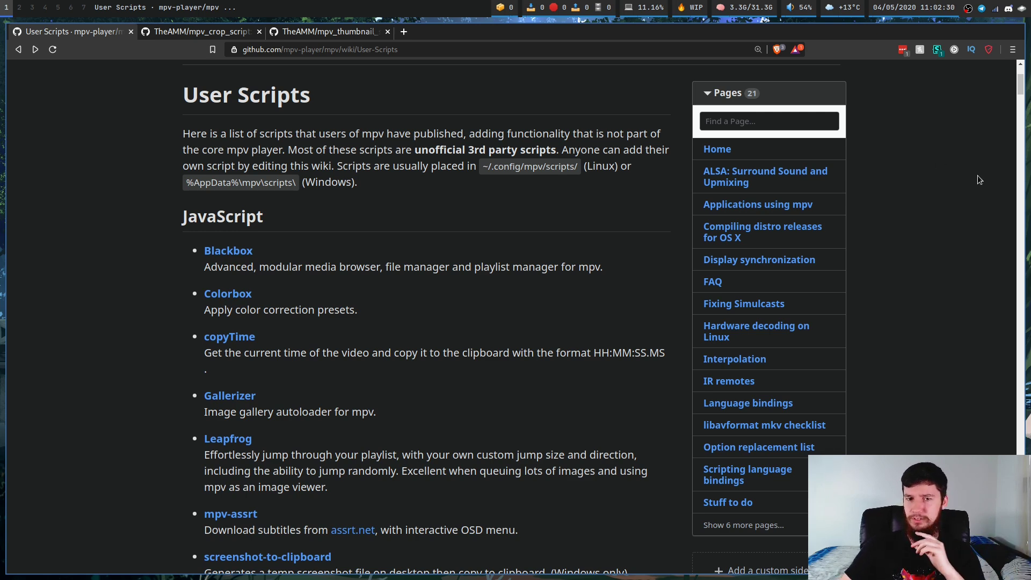
scroll(958, 226, down, 6)
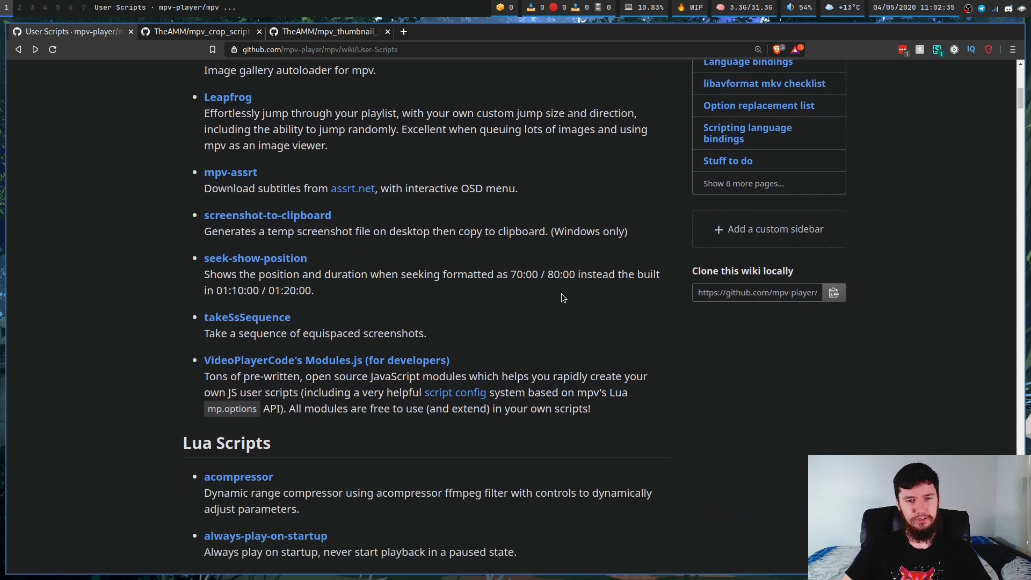
- View the README previews of the mpv_crop_script and mpv_thumbnail_script repositories
click(185, 30)
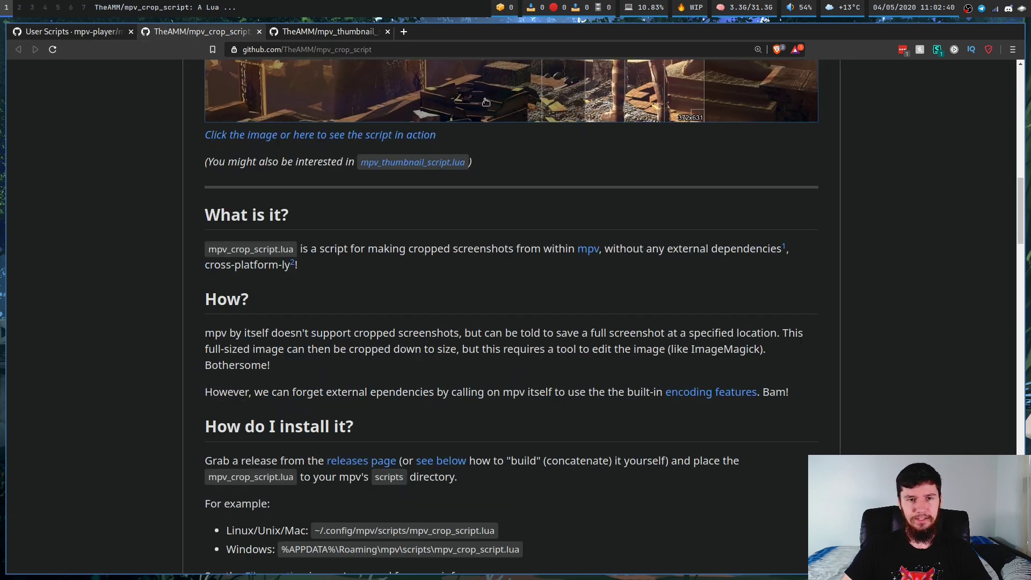
scroll(473, 310, up, 6)
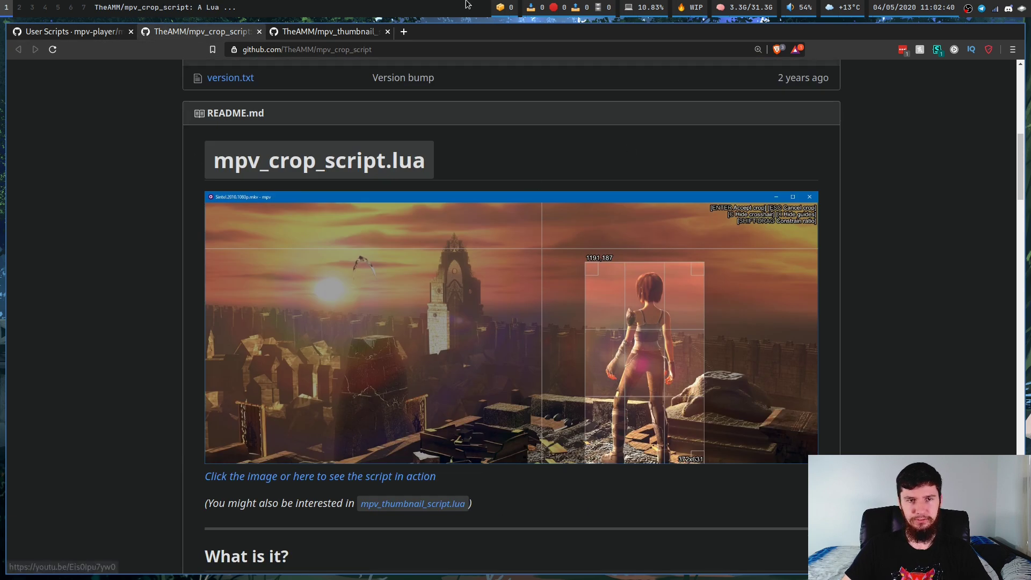
key(ctrl+Tab)
scroll(461, 139, up, 15)
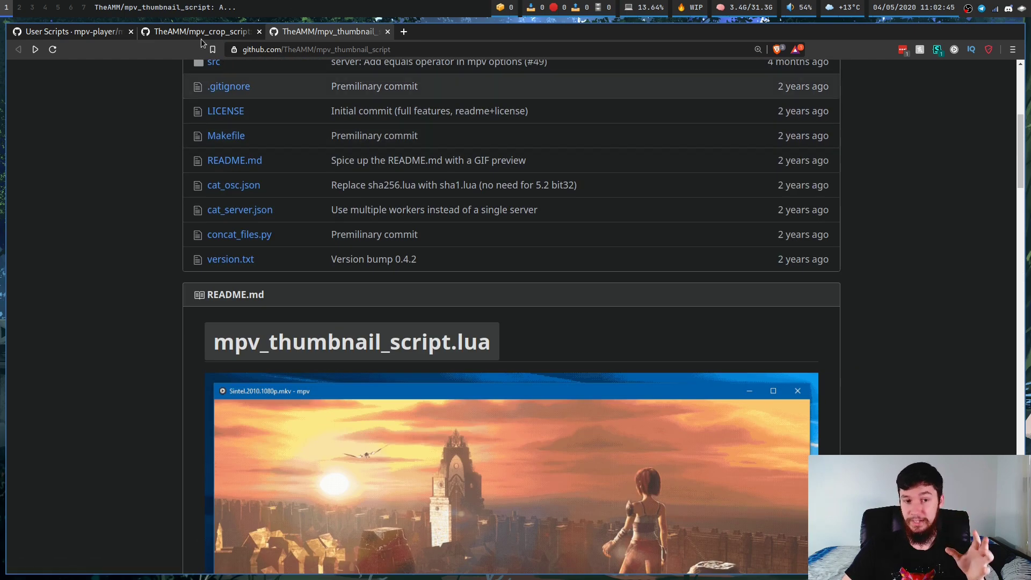
click(204, 33)
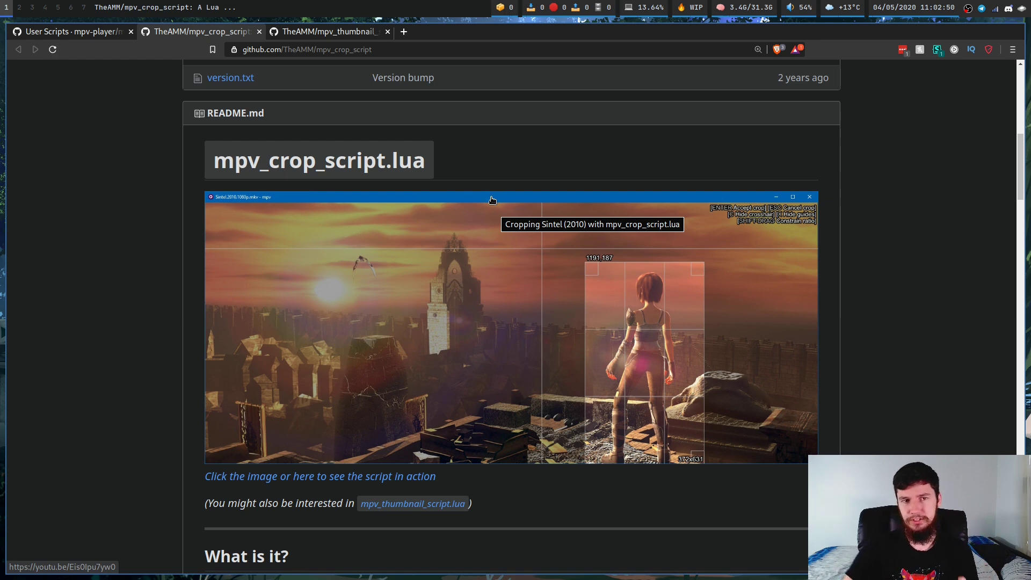
click(333, 32)
scroll(666, 397, down, 2)
scroll(690, 438, down, 4)
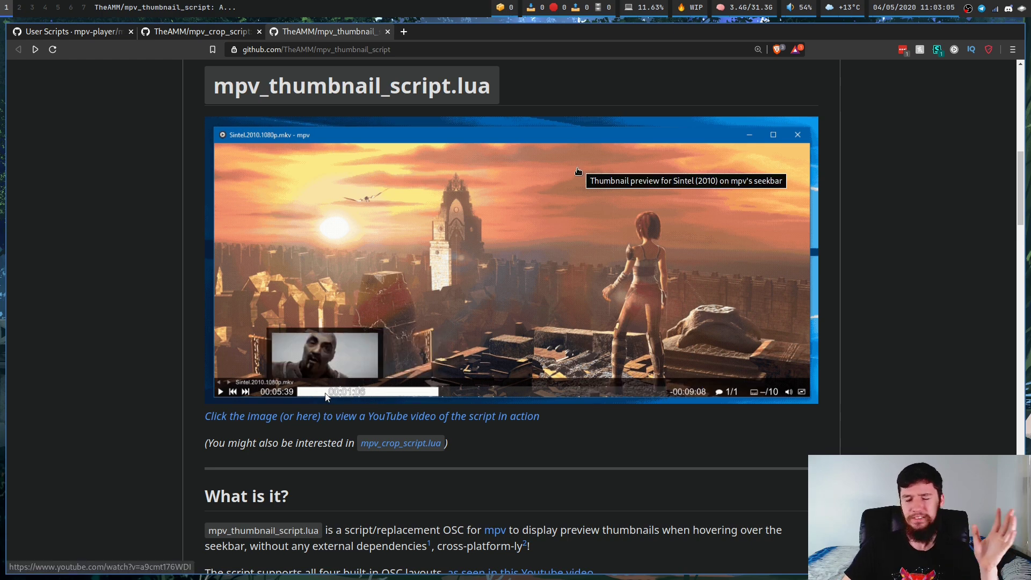
- Return to the User Scripts wiki page and browse its Lua Scripts list from acompressor to minesweeper
key(ctrl+Tab)
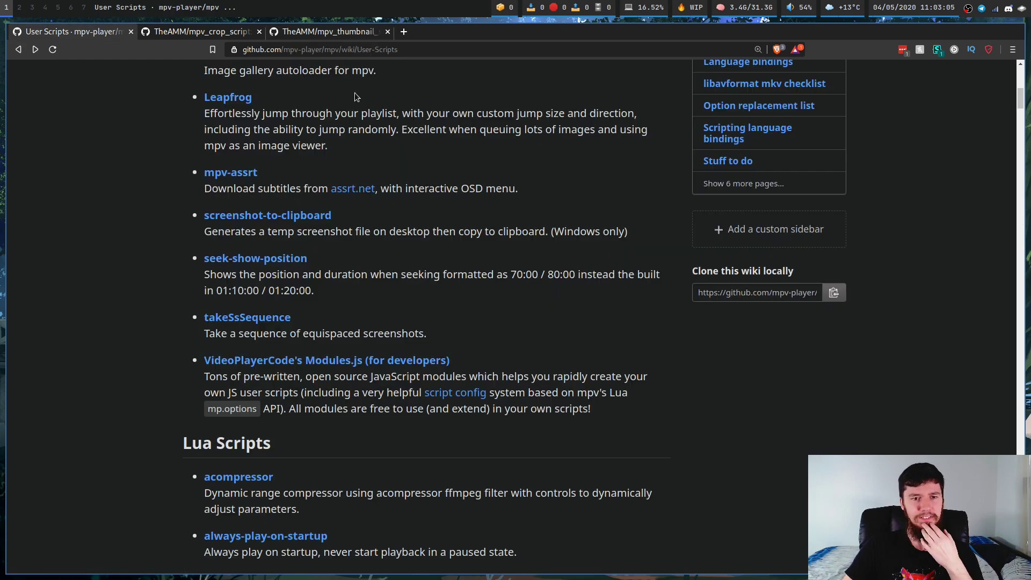
scroll(991, 152, up, 10)
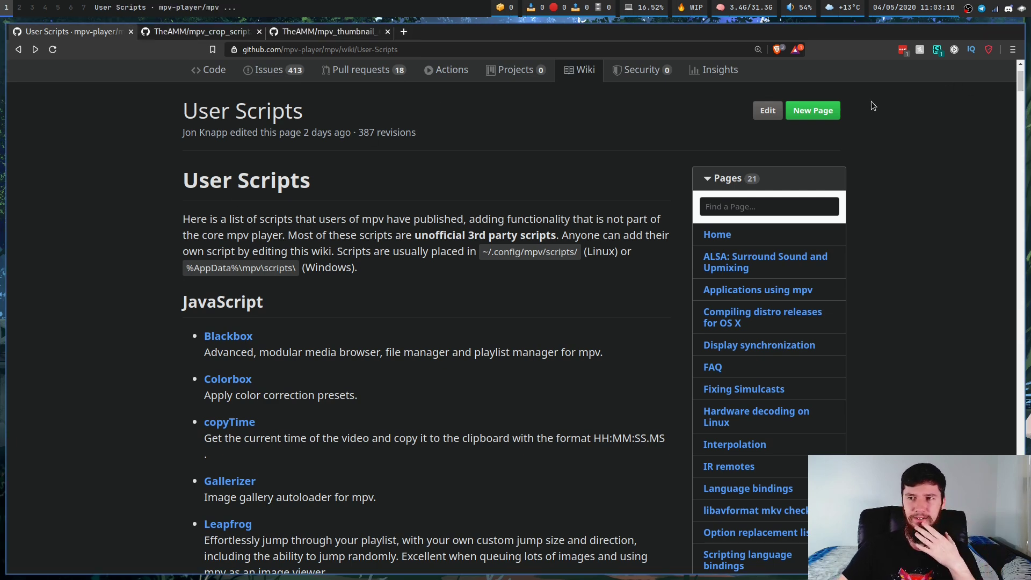
drag(1020, 82, 1020, 95)
scroll(852, 165, down, 7)
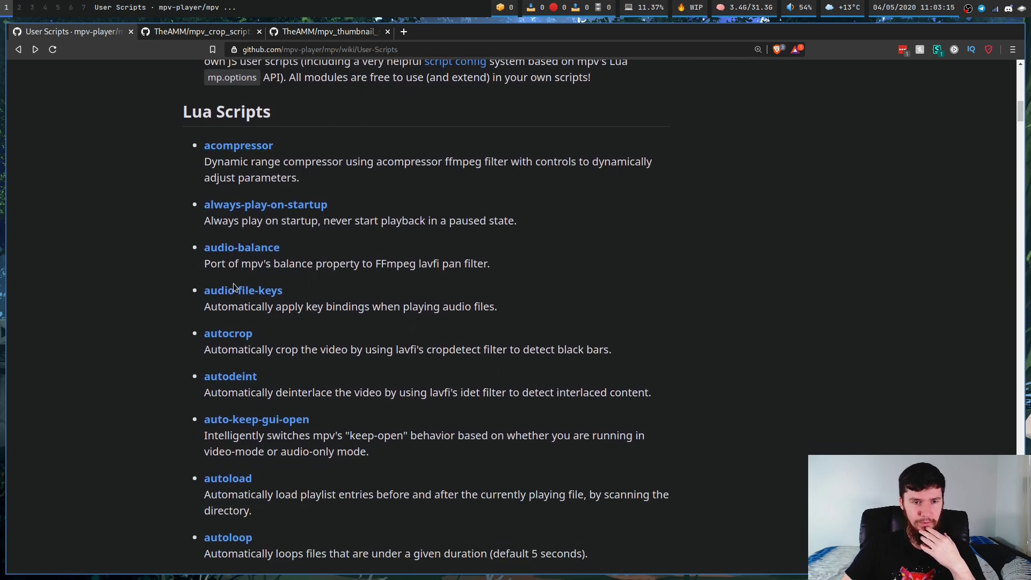
scroll(306, 257, down, 12)
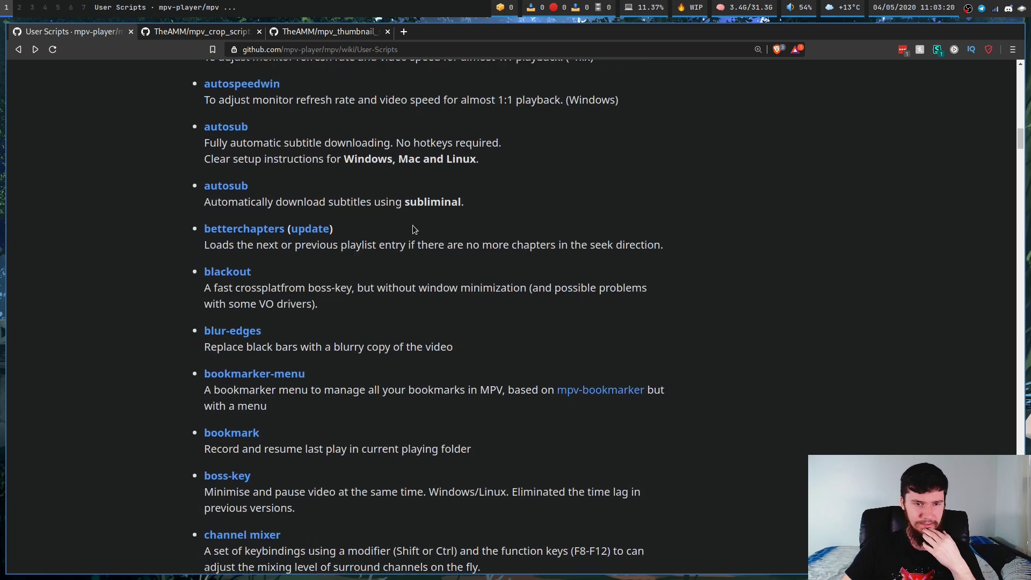
scroll(403, 232, down, 10)
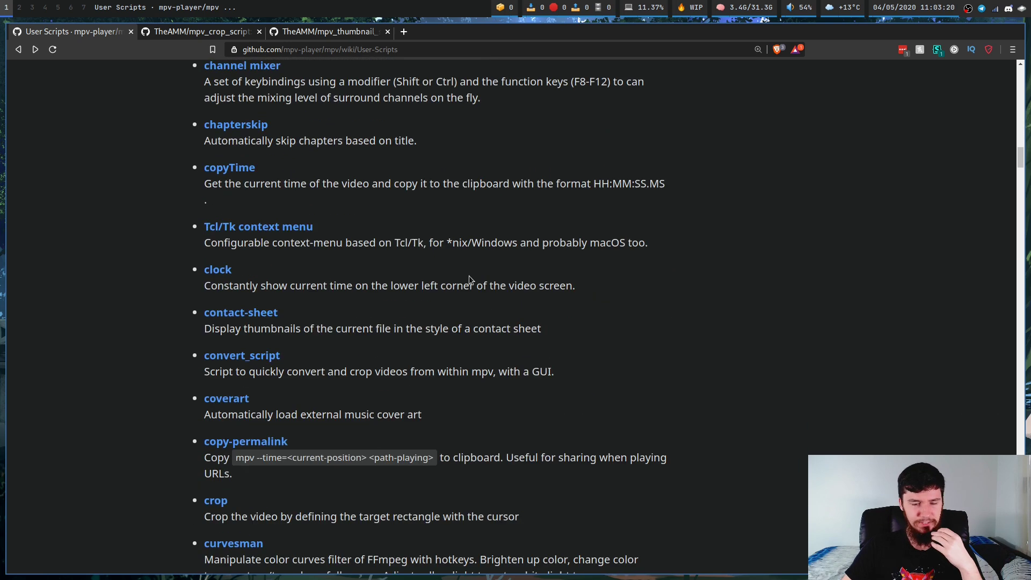
scroll(469, 275, down, 6)
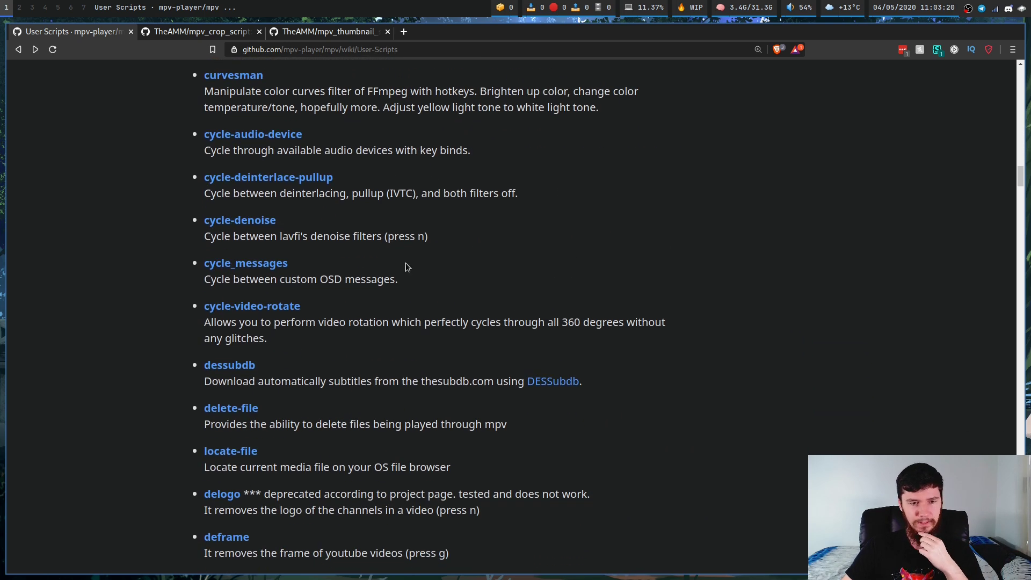
scroll(516, 280, down, 5)
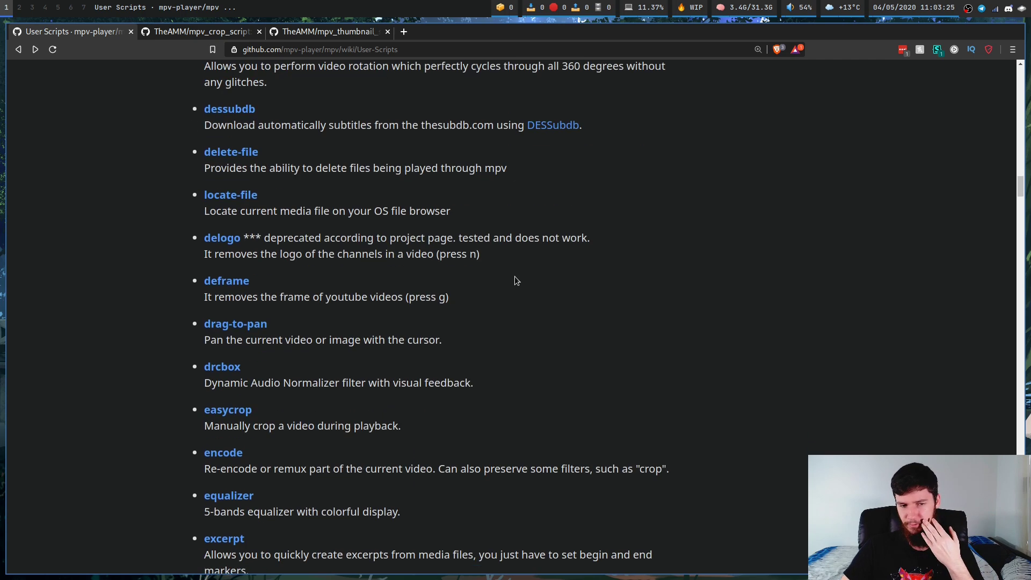
scroll(516, 281, down, 3)
scroll(233, 315, down, 3)
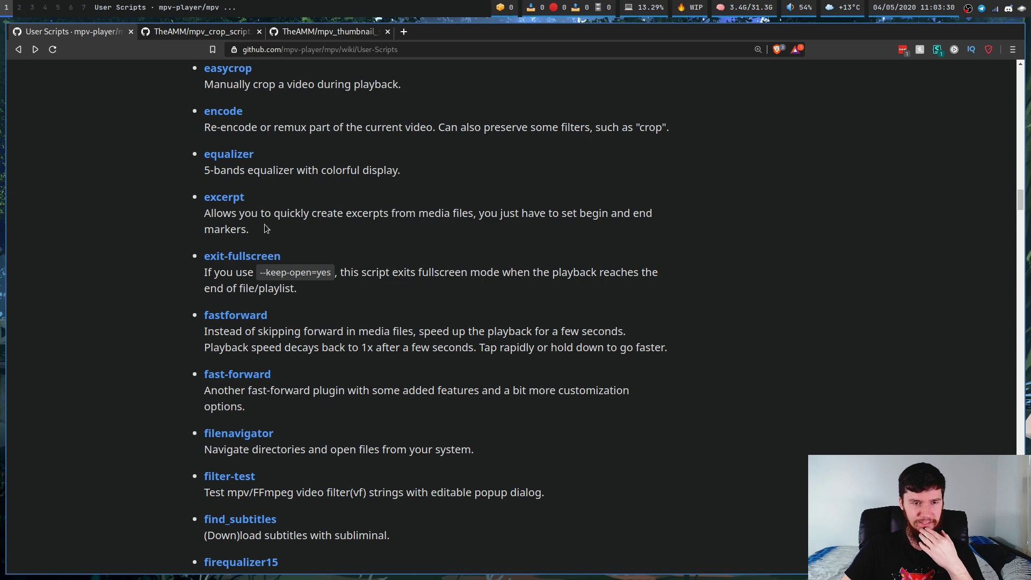
scroll(445, 257, down, 3)
scroll(409, 398, down, 5)
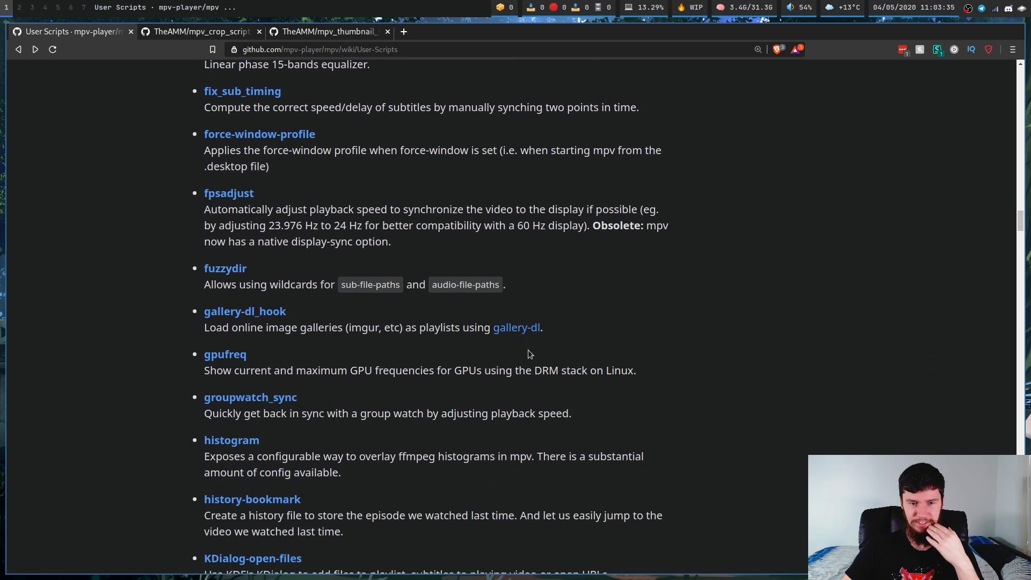
scroll(517, 342, down, 9)
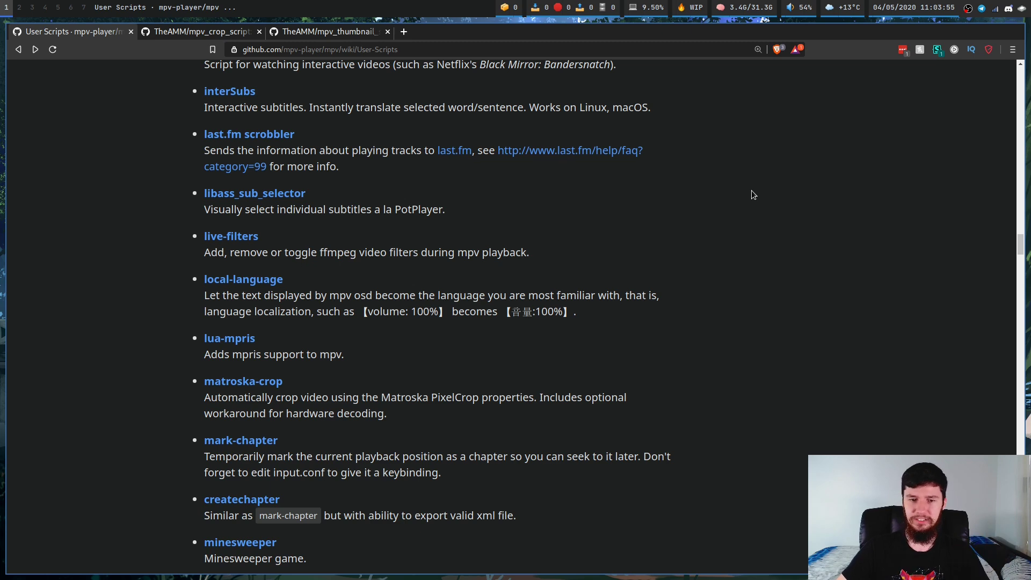
- Open a terminal file manager beside the browser, enlarge its text and enter the ~/.config/mpv folder
key(super+Return)
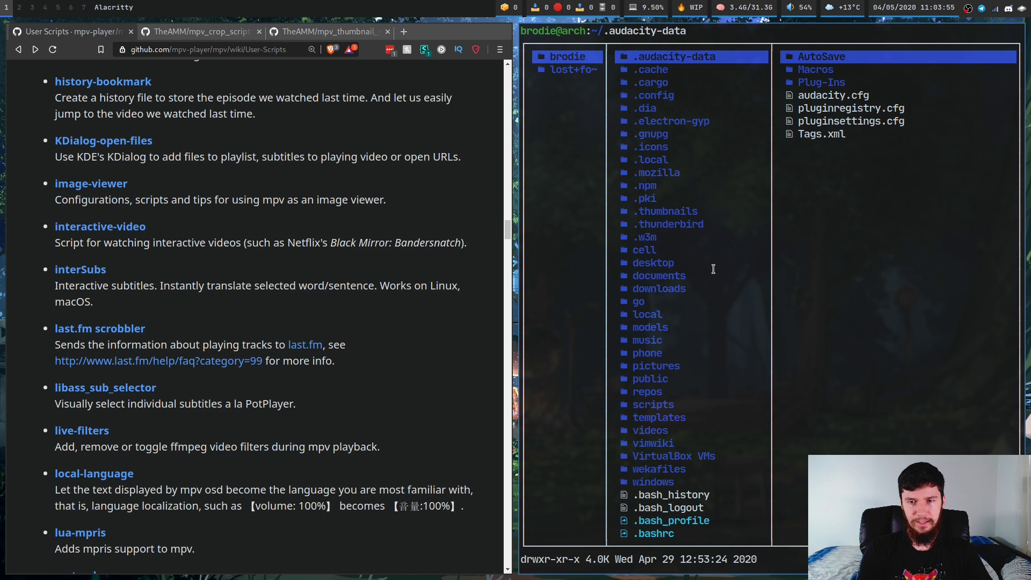
key(g)
key(c)
key(slash)
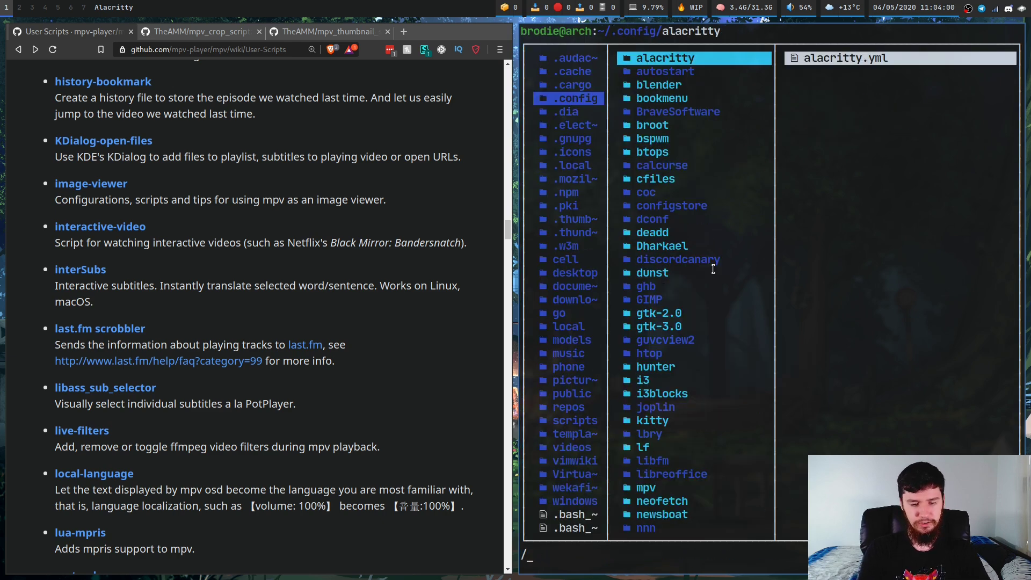
text(mpv)
key(Return)
key(ctrl+equal)
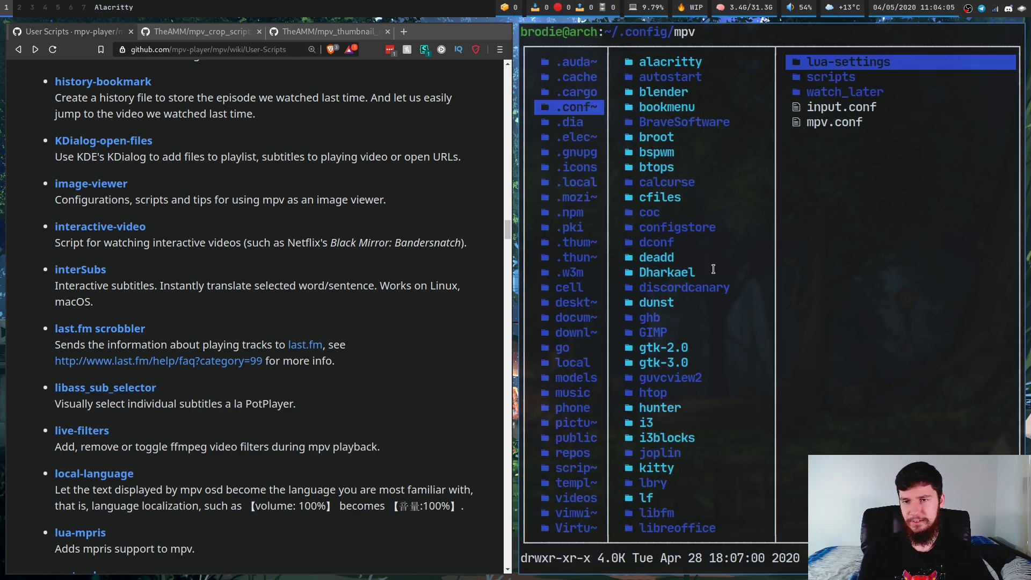
key(Right)
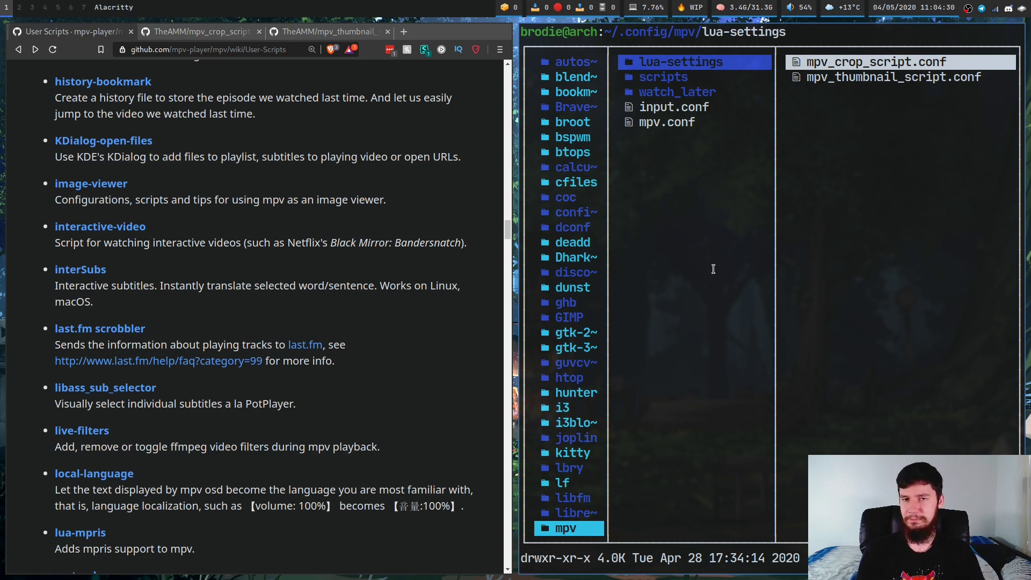
- Preview the contents of the lua-settings, scripts and watch_later folders, using the full screen, and end on scripts
key(j)
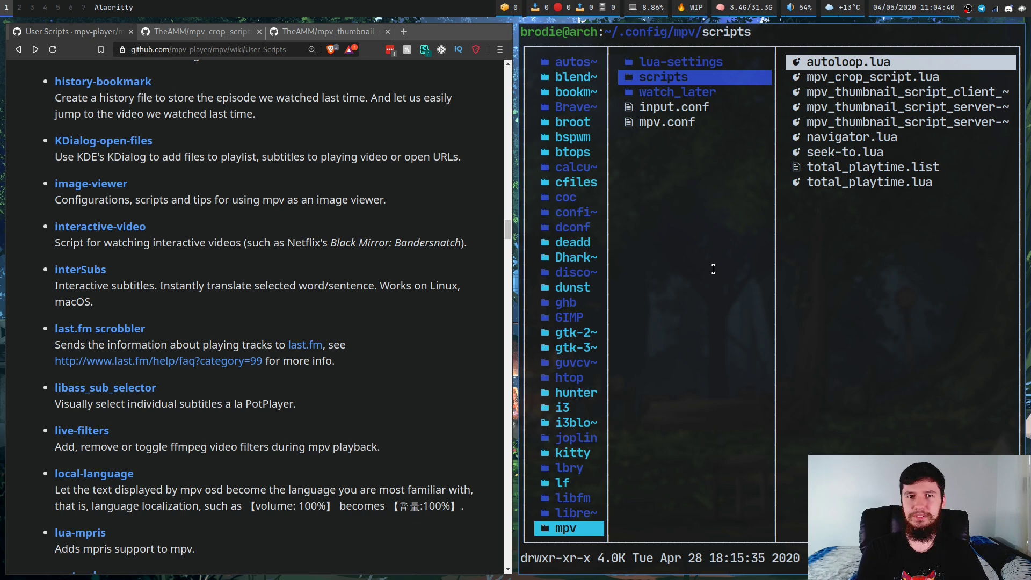
key(k)
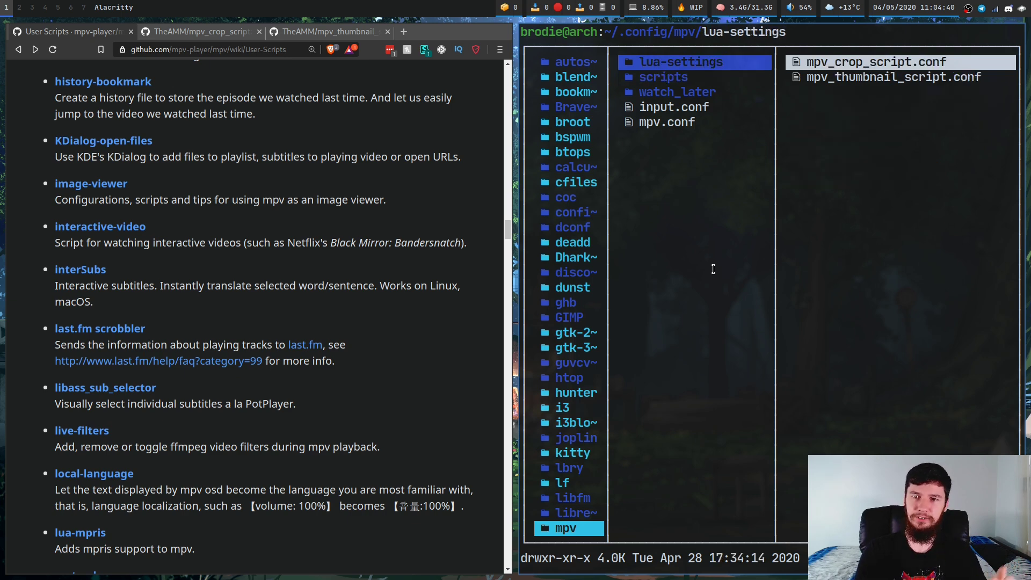
key(j)
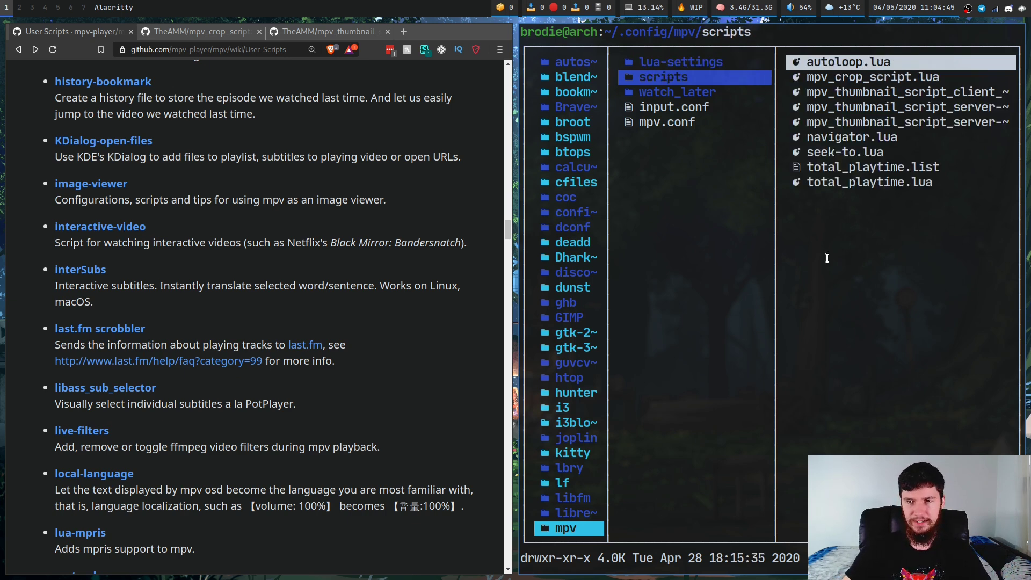
key(super+f)
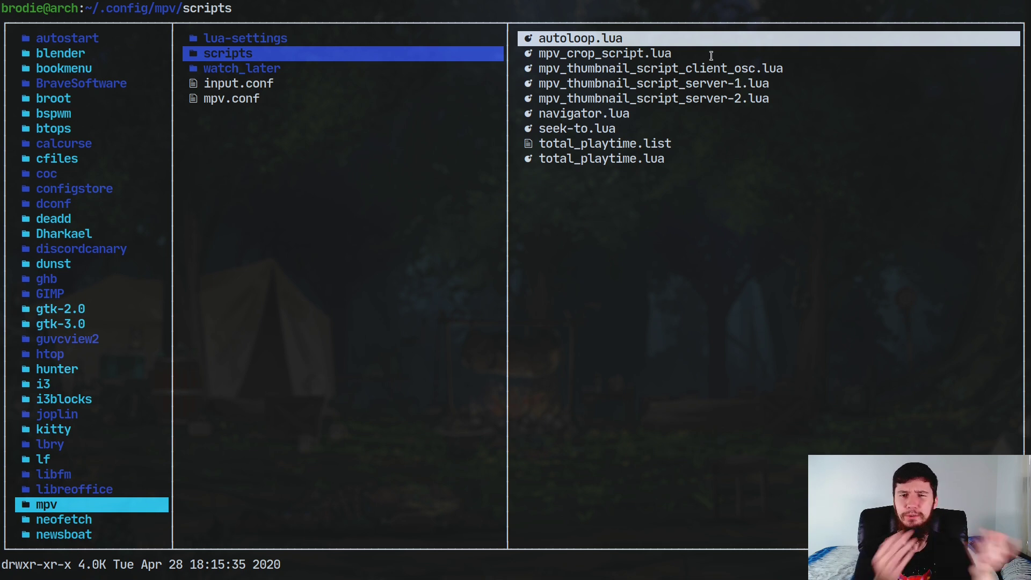
key(j)
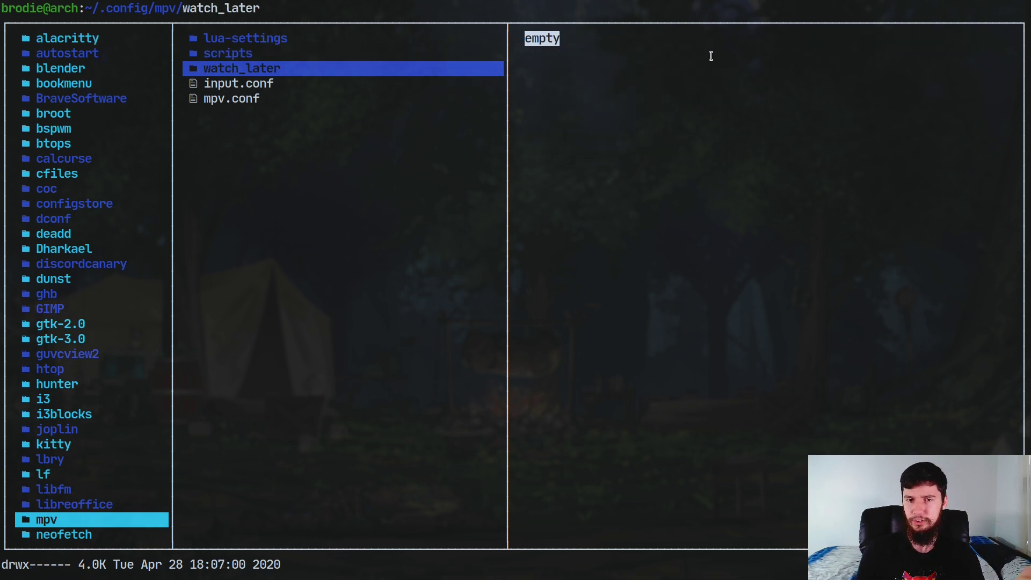
key(k)
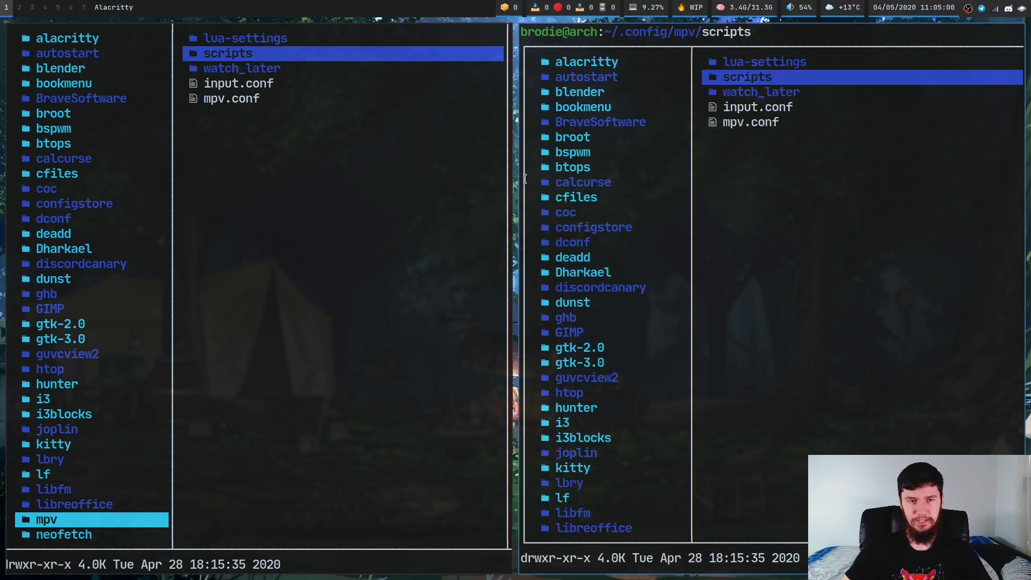
- Switch to the mpv_crop_script page in full screen and search it for "rele" to find the release download instructions
scroll(376, 135, up, 4)
click(199, 31)
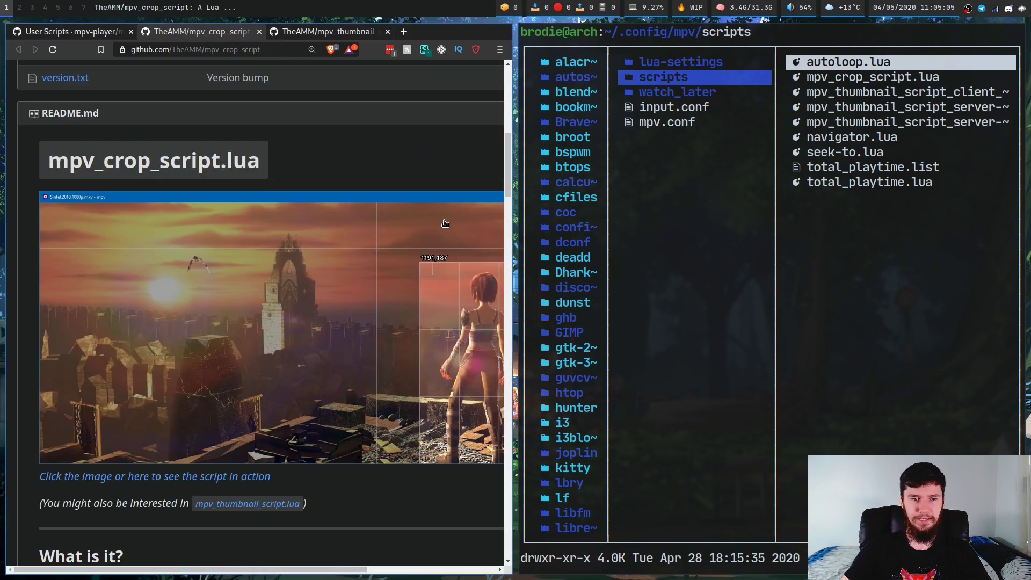
key(super+f)
key(/)
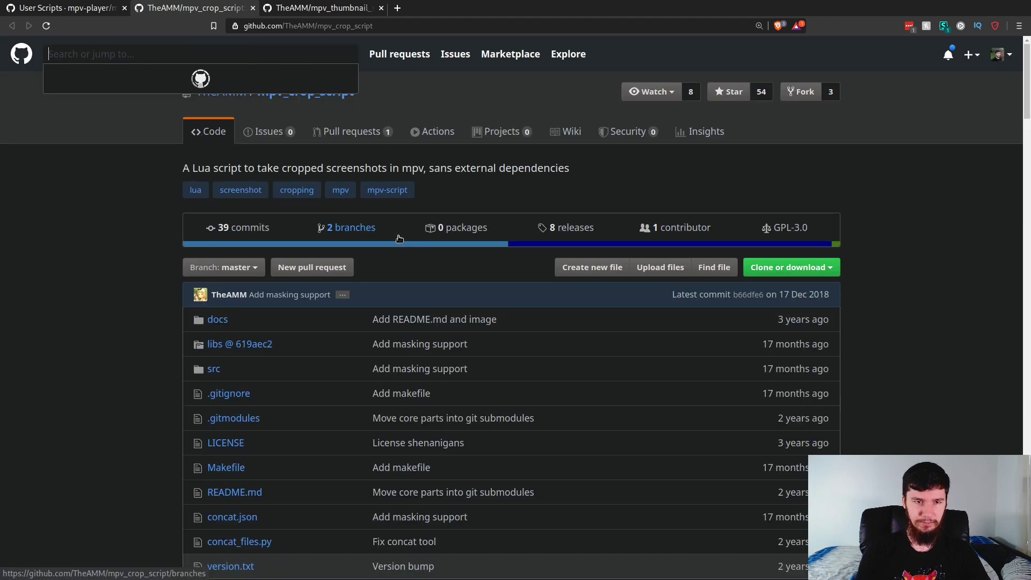
key(Escape)
key(ctrl+f)
text(rele)
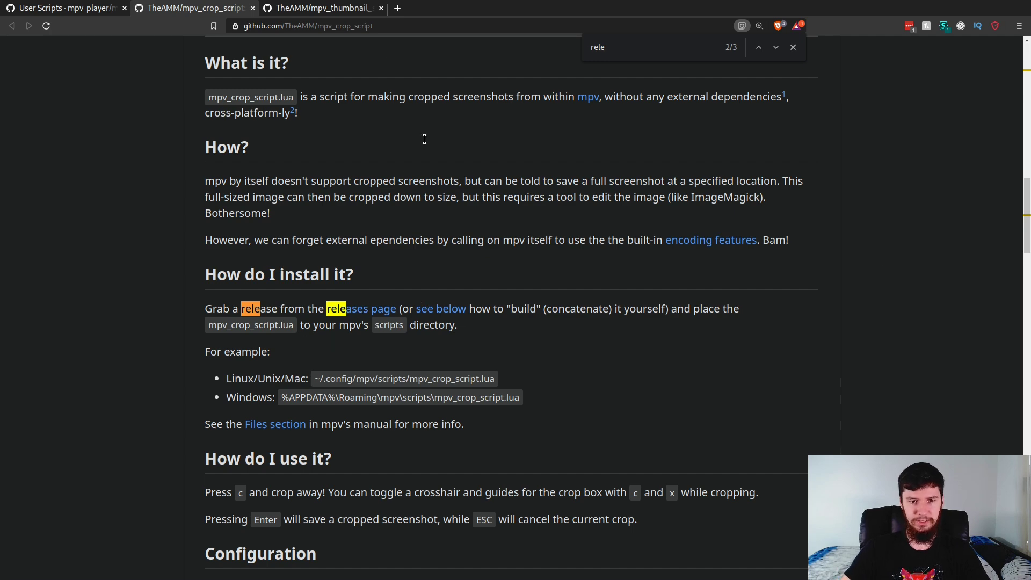
- Examine the installation instructions in the mpv_thumbnail_script README and go back up to its file list
key(ctrl+Tab)
scroll(741, 286, down, 6)
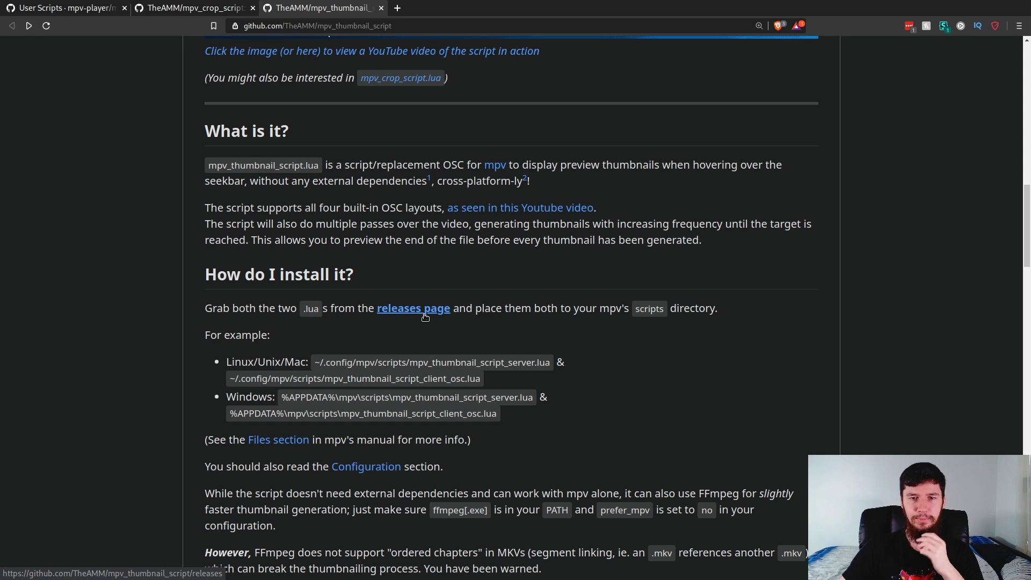
scroll(425, 317, up, 10)
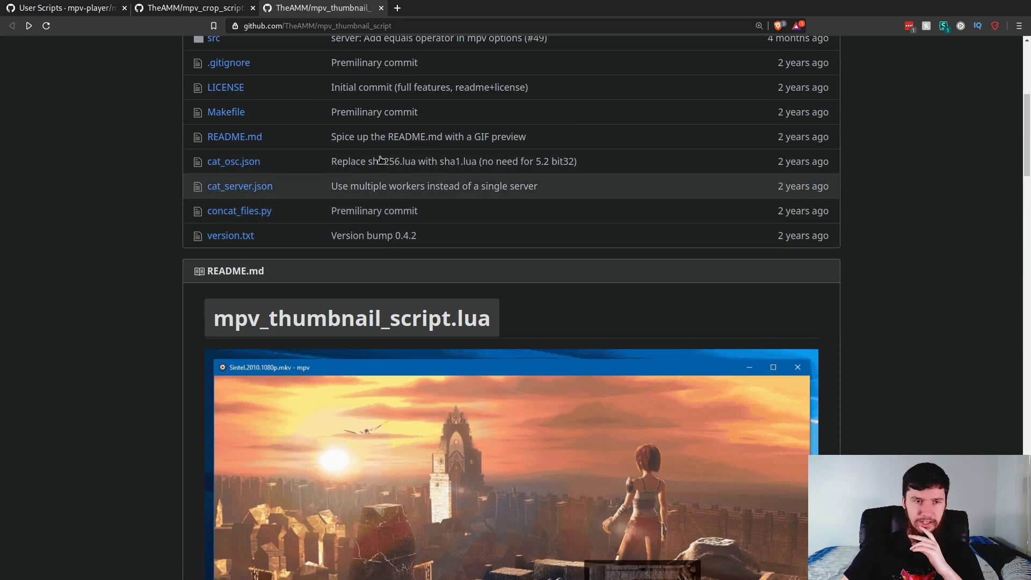
- Look over the mpv_thumbnail_script repository's file list, and switch to the full-screen file manager to show the scripts folder
scroll(395, 125, up, 2)
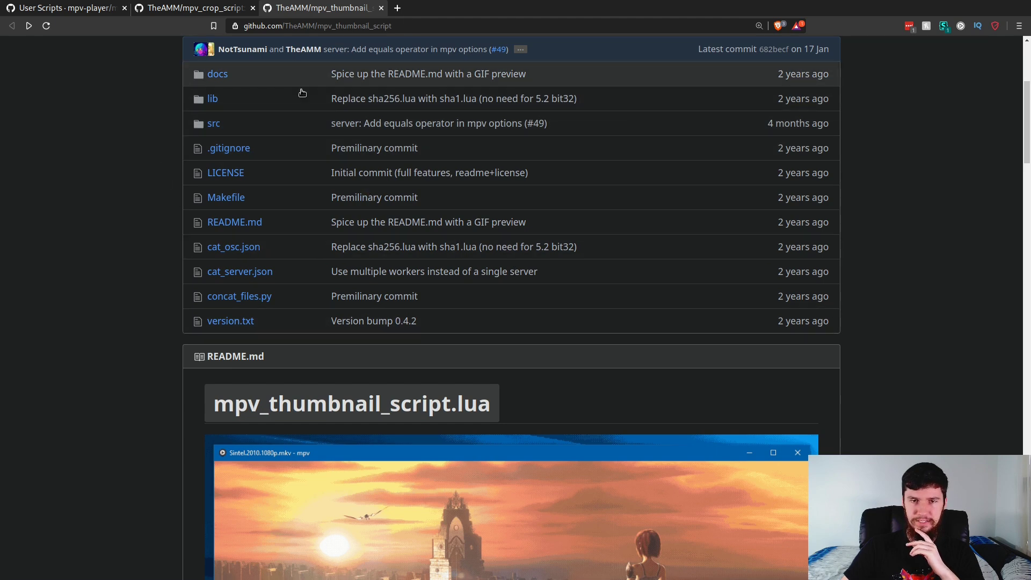
scroll(502, 179, up, 4)
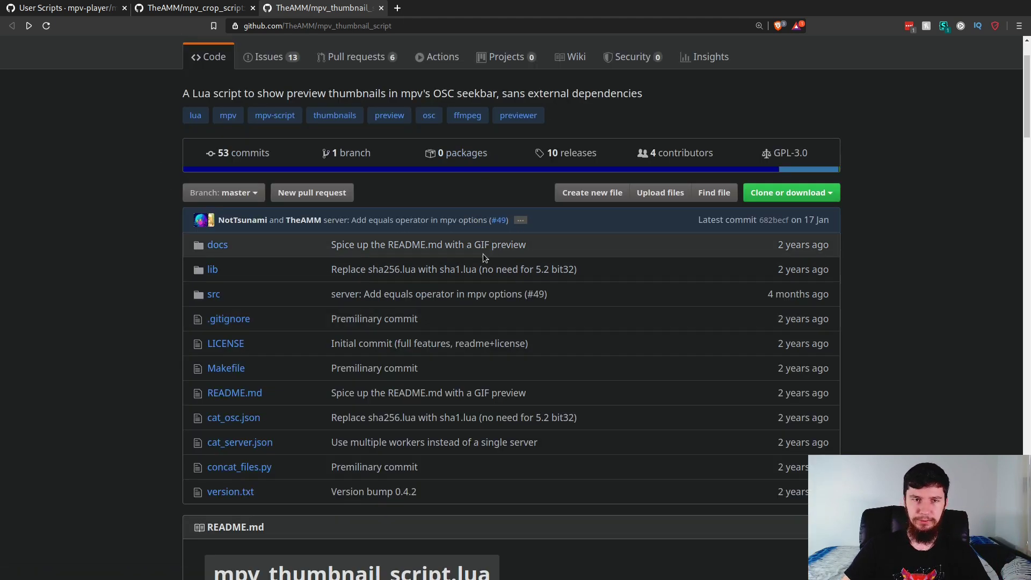
scroll(482, 256, down, 4)
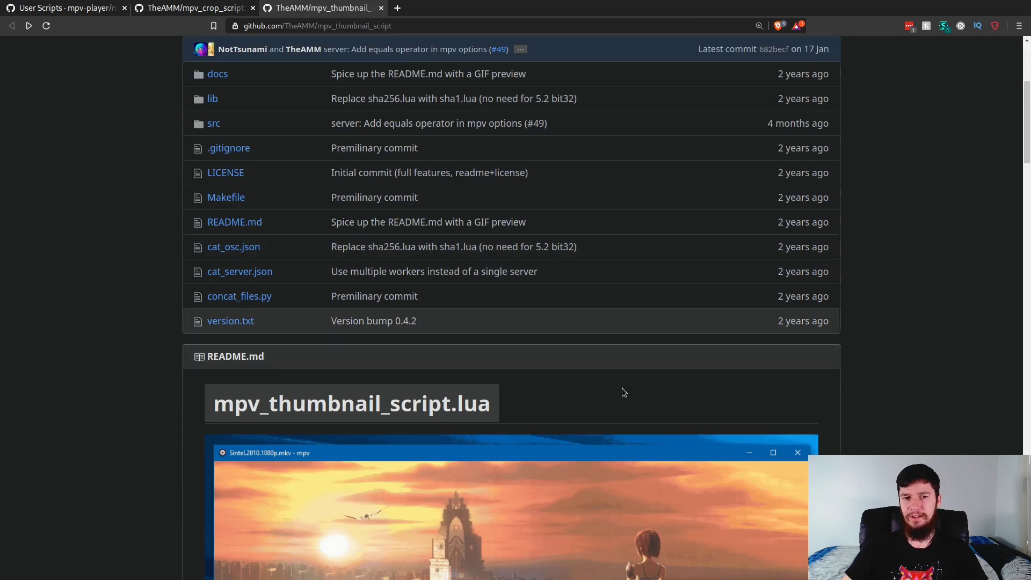
key(super+f)
key(super+f)
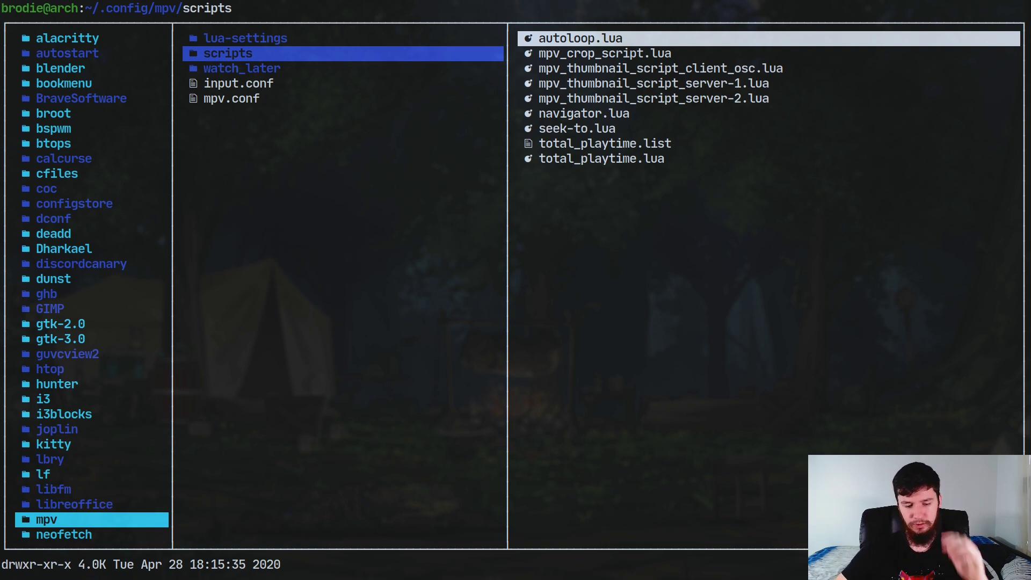
- Return to the mpv_thumbnail_script README in full screen and examine the options listed for mpv_thumbnail_script.conf
key(super+f)
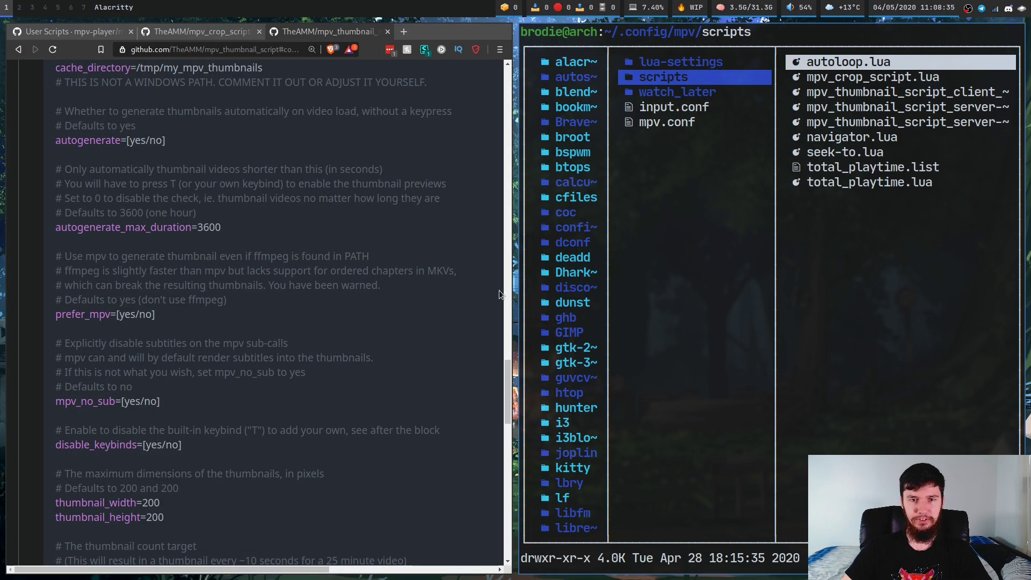
scroll(240, 220, up, 2)
key(super+f)
scroll(517, 204, up, 3)
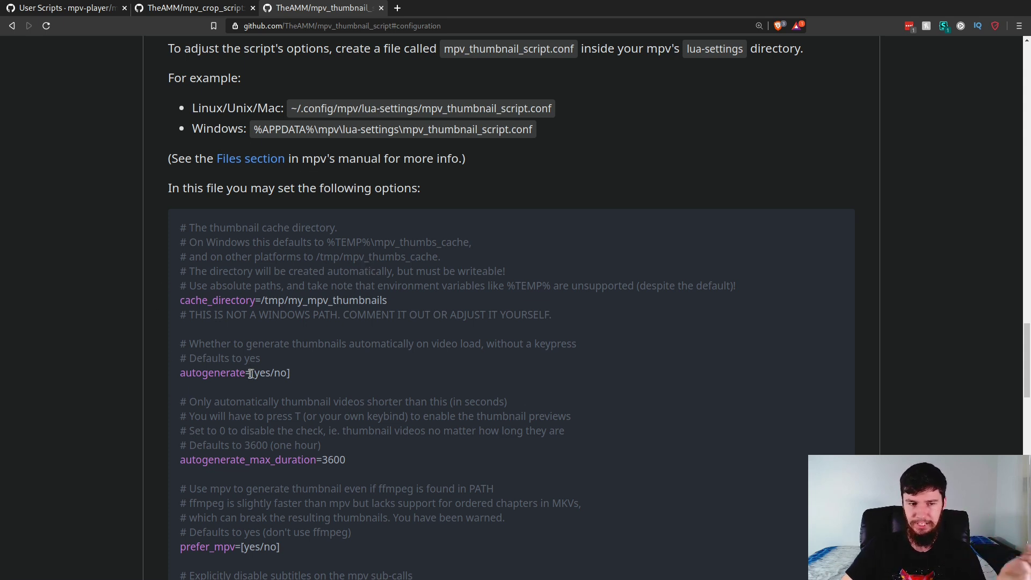
scroll(248, 370, down, 3)
scroll(337, 372, down, 3)
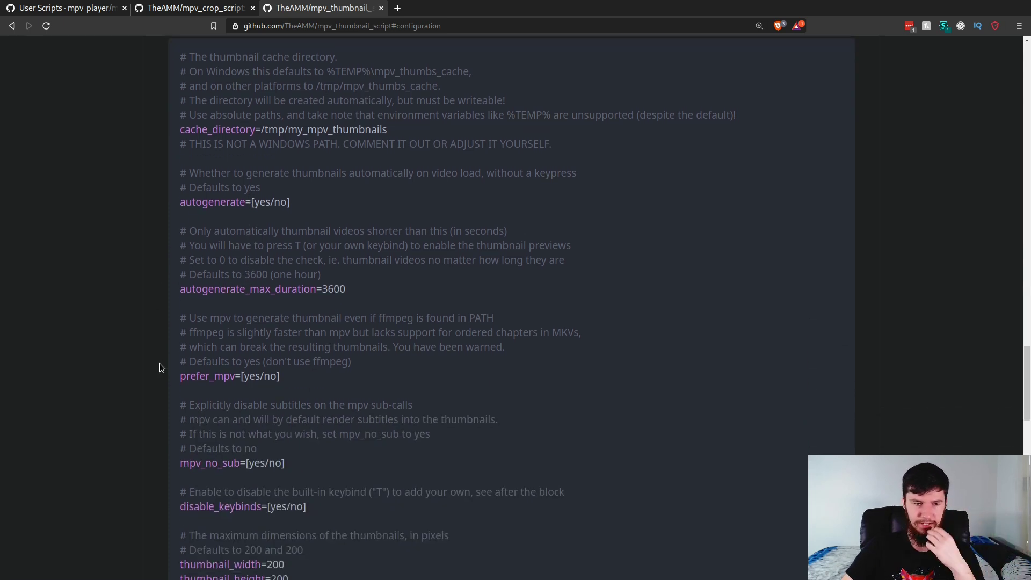
scroll(217, 381, down, 5)
- Examine the Configuration section of the mpv_crop_script README, including the settings file location and its available options
click(194, 7)
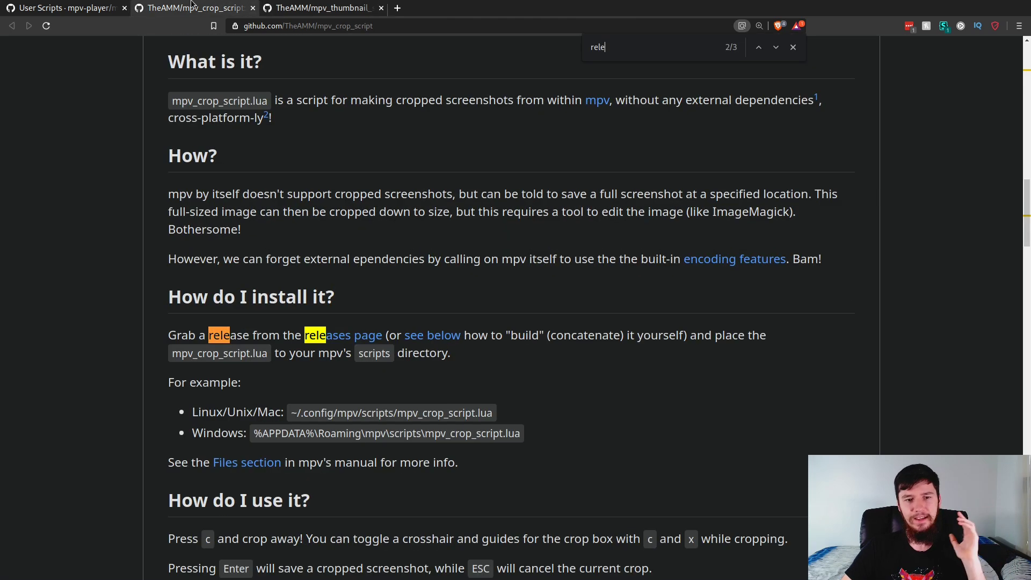
scroll(536, 175, down, 6)
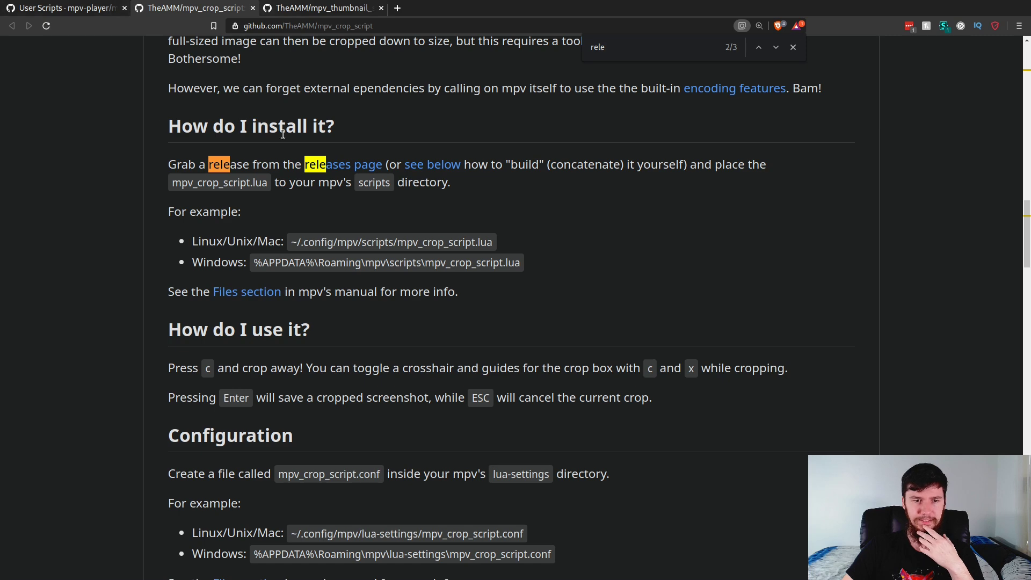
scroll(348, 173, down, 10)
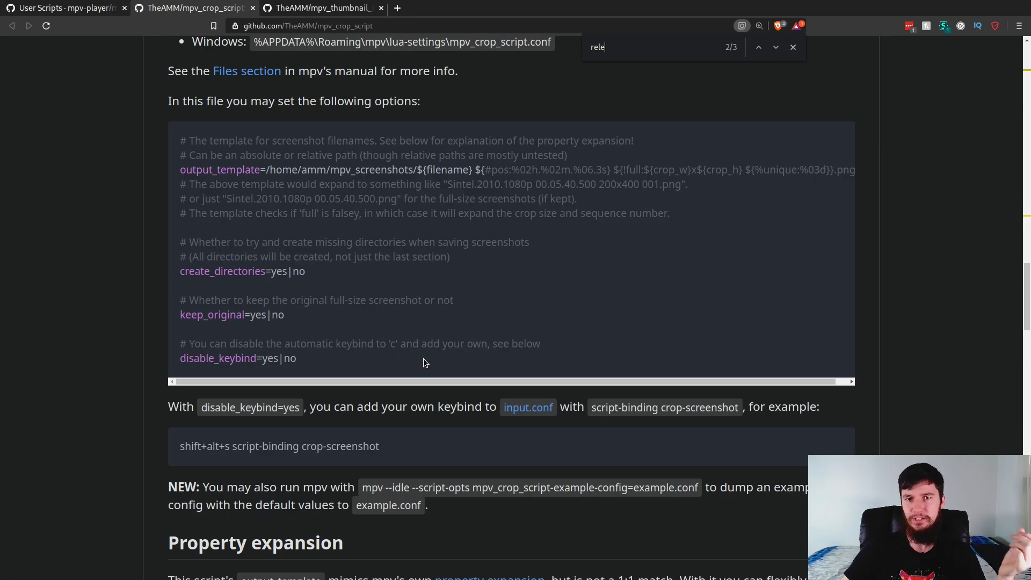
scroll(467, 317, up, 3)
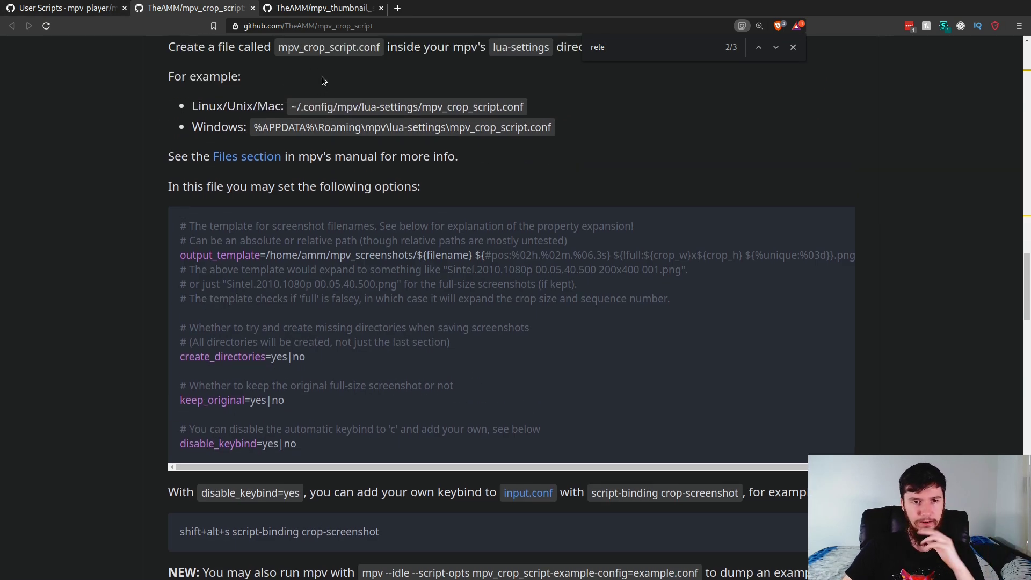
scroll(438, 117, up, 5)
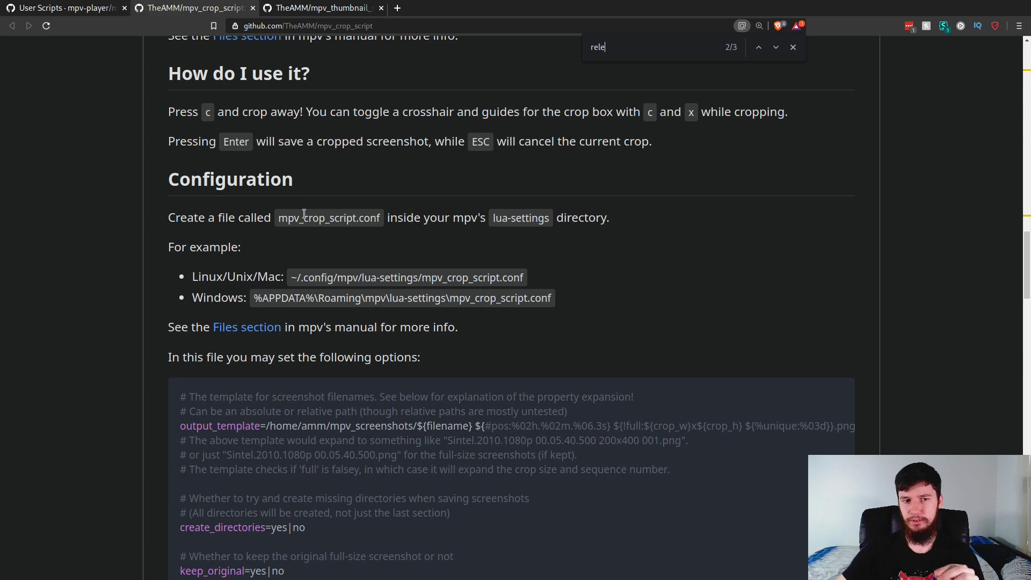
- Check the Configuration section of the mpv_thumbnail_script README and preview the lua-settings folder in the full-screen file manager
click(317, 8)
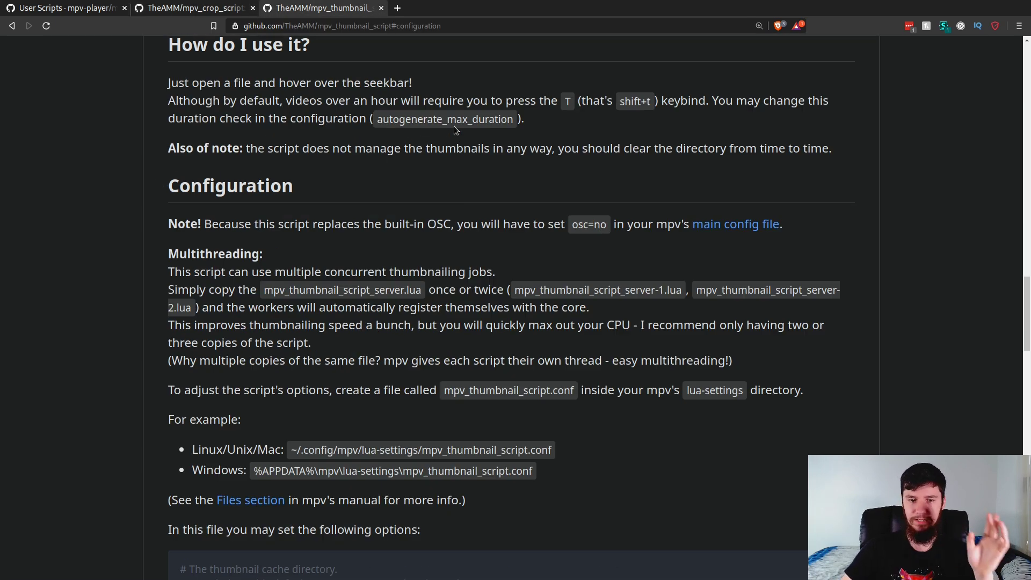
scroll(454, 129, down, 3)
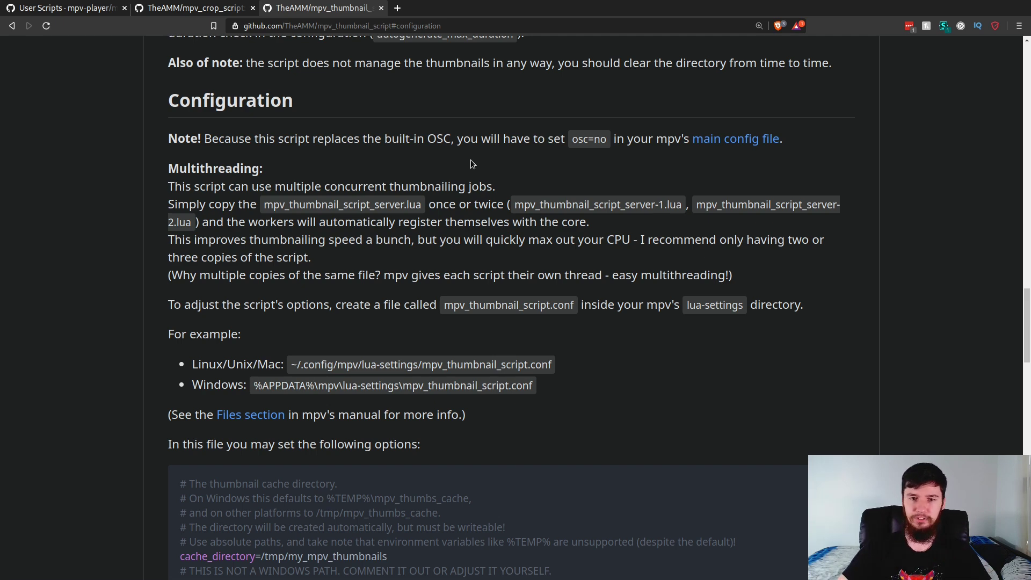
key(super+f)
key(super+Return)
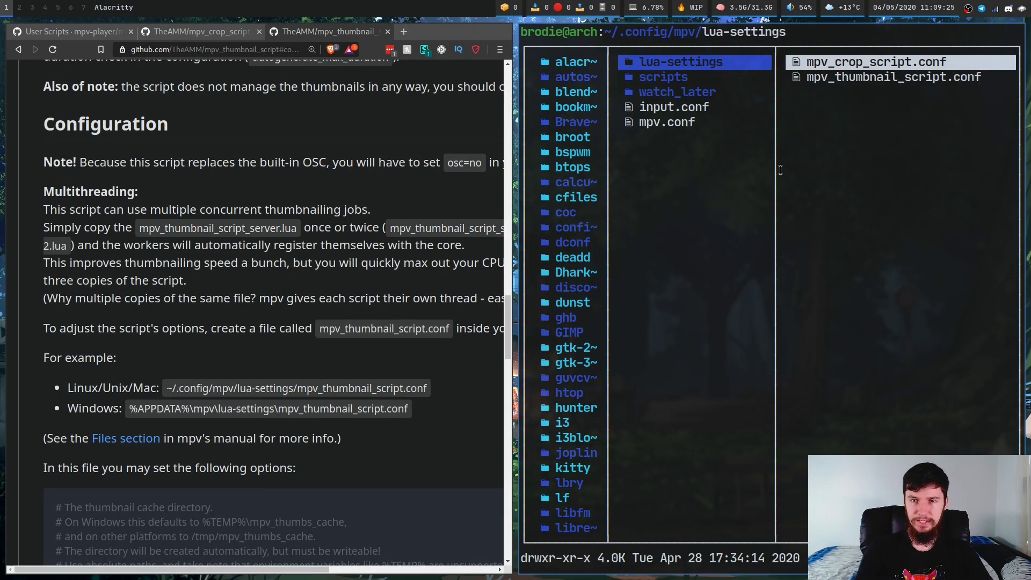
key(super+f)
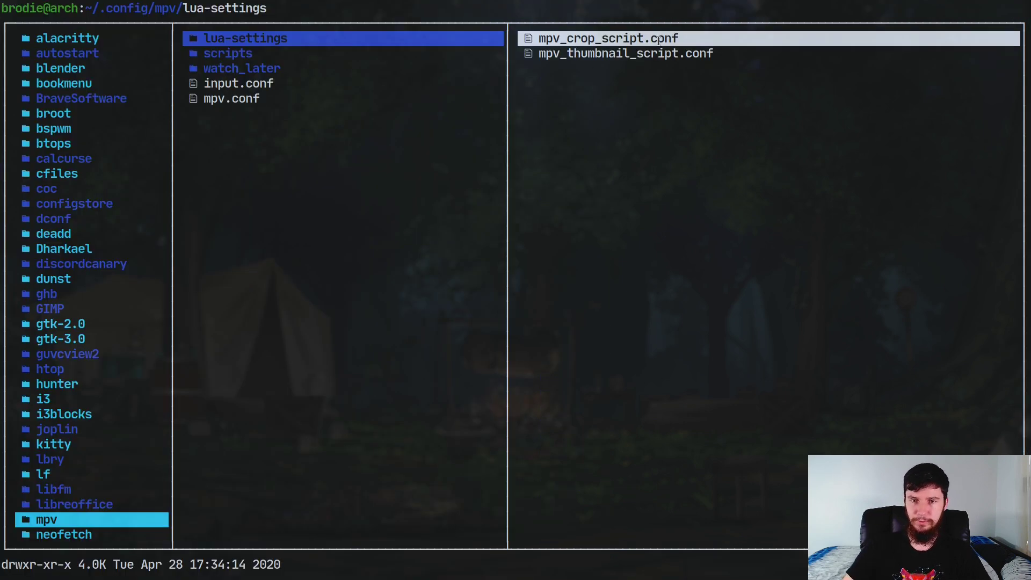
- Open mpv_crop_script.conf from the lua-settings folder in the text editor and place it beside the browser
key(l)
key(j)
key(k)
key(l)
key(super+f)
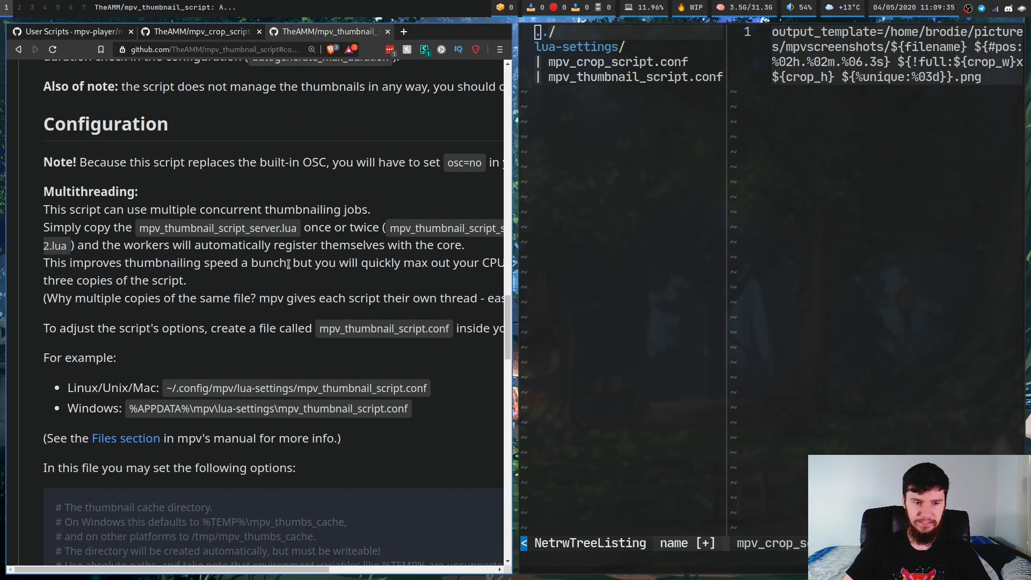
- Show the mpv_crop_script README's configuration options in full screen and highlight the whole output_template line
scroll(369, 362, down, 5)
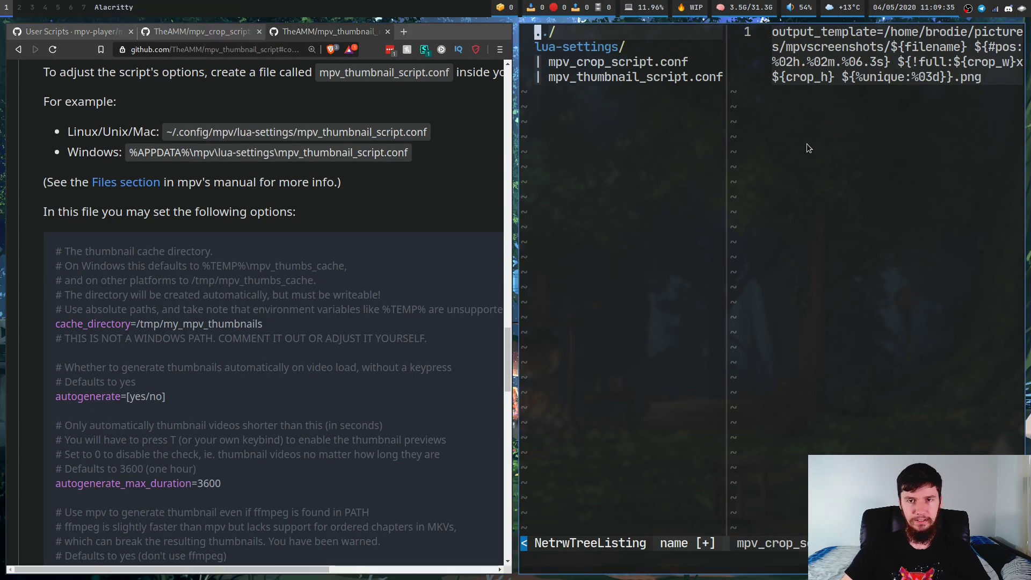
click(204, 32)
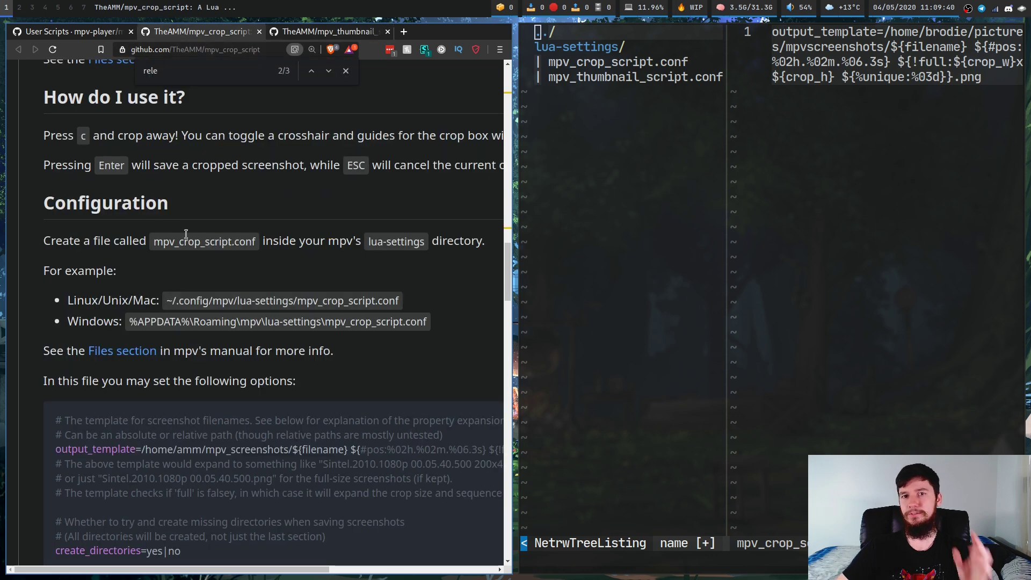
scroll(344, 371, down, 2)
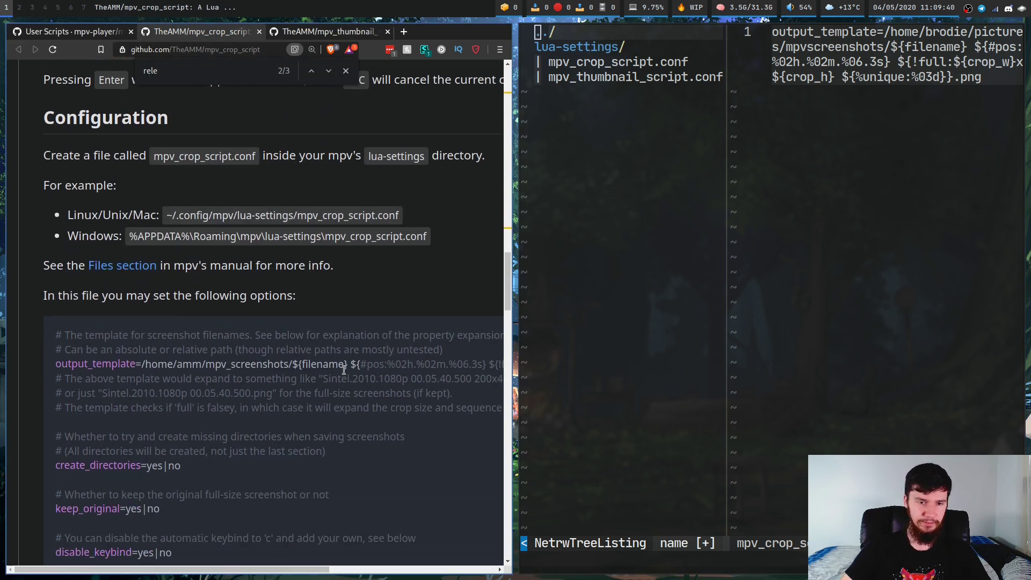
key(super+f)
drag(181, 341, 865, 346)
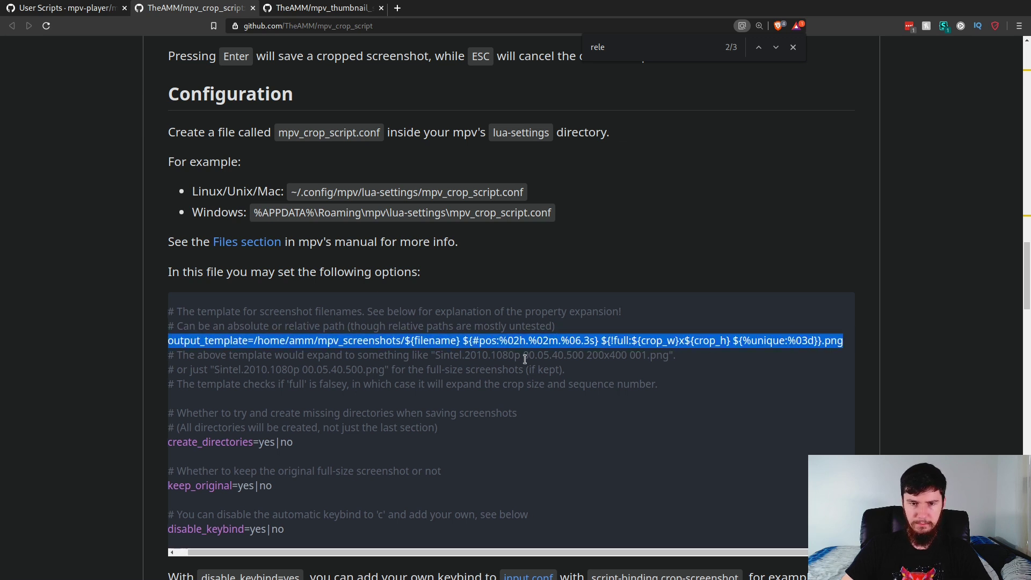
- Highlight the placeholders within the output_template line, and restore the side-by-side view with the open config file
click(542, 346)
drag(472, 340, 725, 338)
click(656, 339)
click(724, 338)
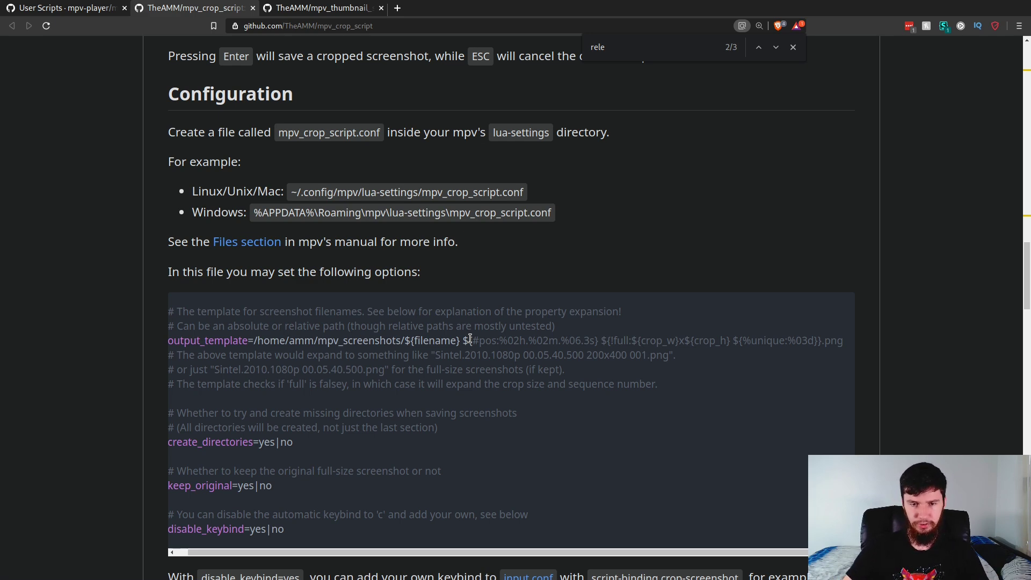
drag(404, 341, 680, 340)
key(super+f)
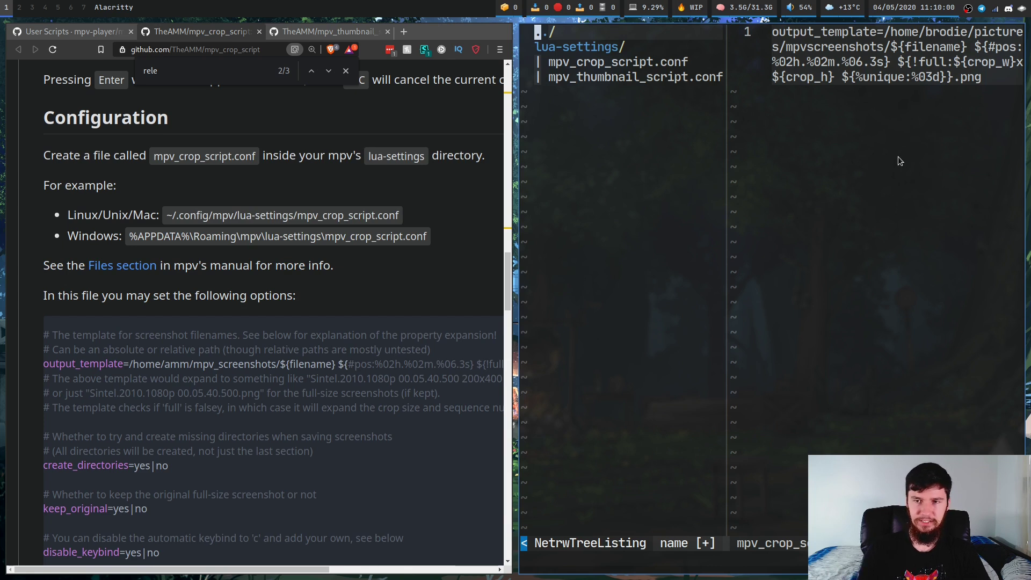
- Move into the mpv_crop_script.conf text and quit all editor windows with :qa
key(ctrl+w)
key(l)
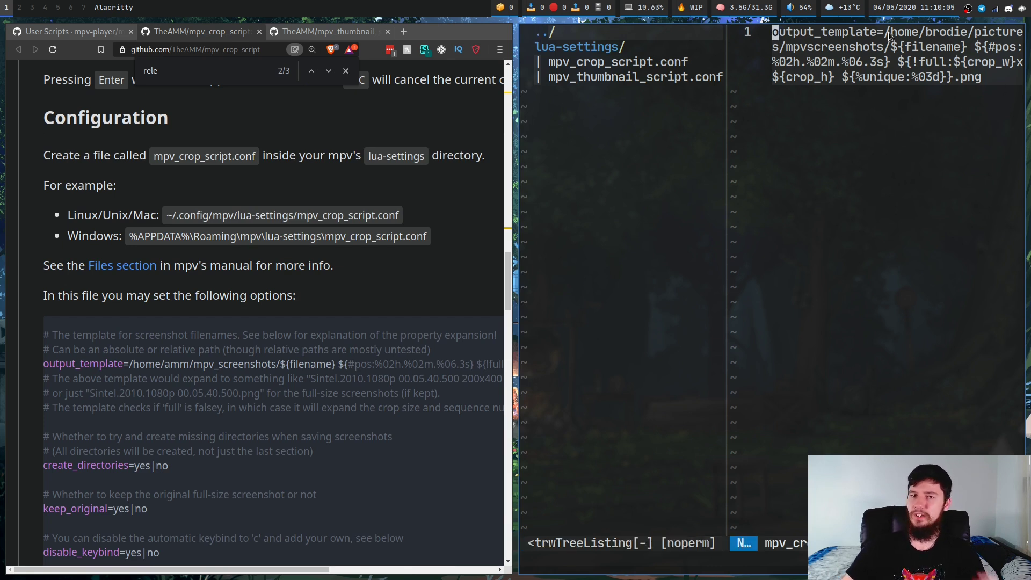
text(:qa)
key(Return)
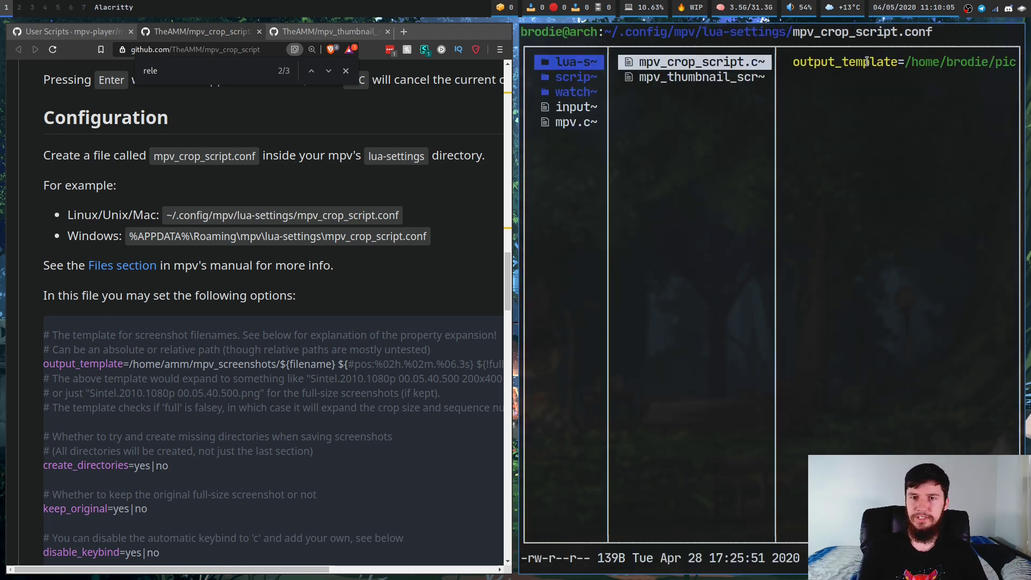
- Open mpv_thumbnail_script.conf for editing with the mpv_thumbnail_script README beside it, and go to its prefer_mpv line
key(j)
key(l)
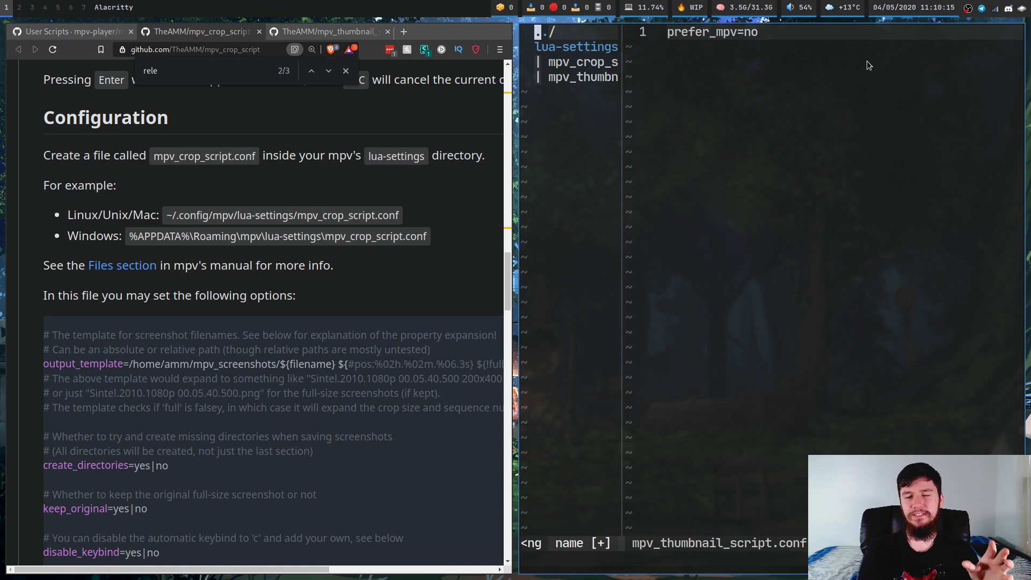
click(333, 32)
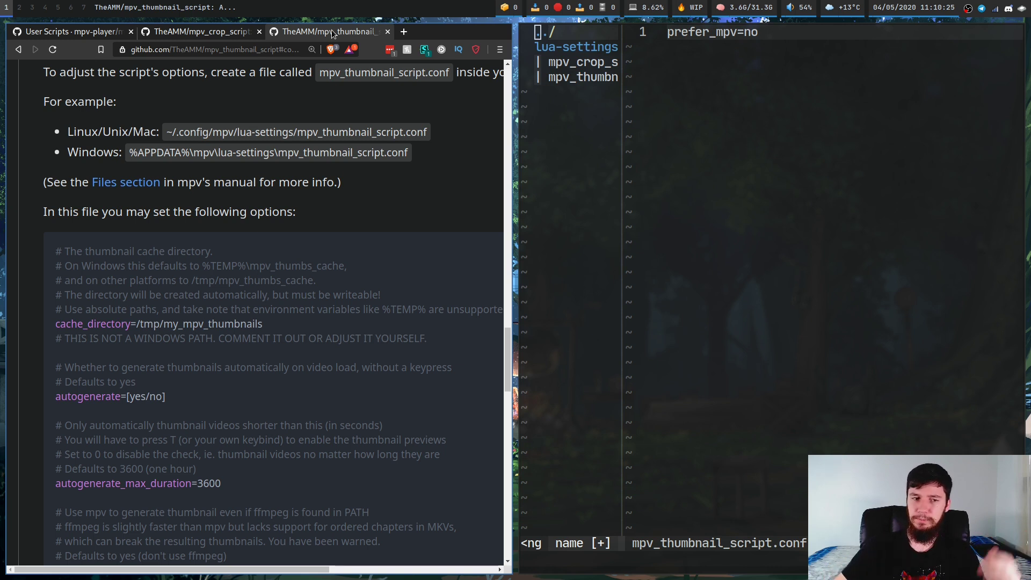
click(770, 48)
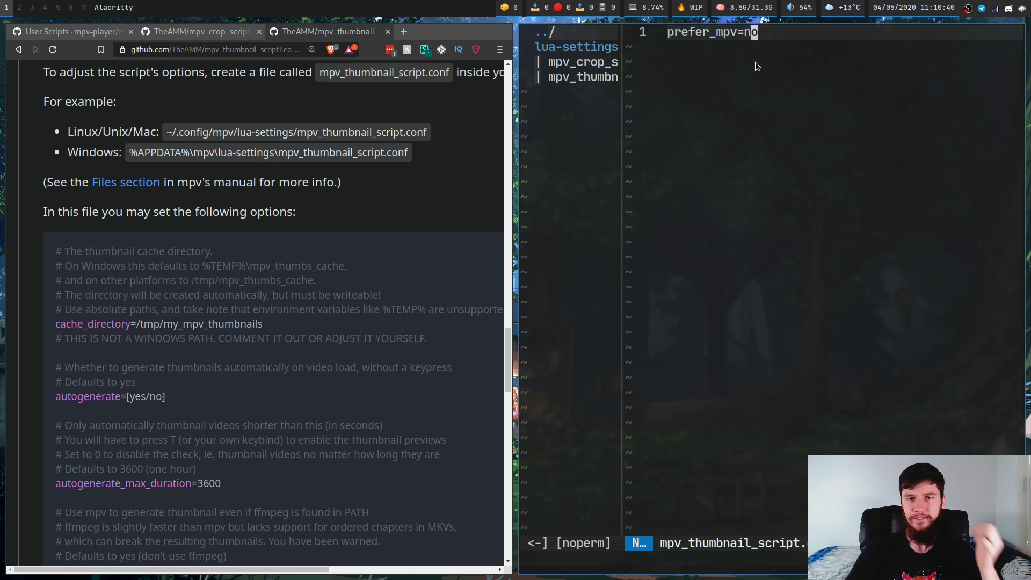
- Run sudo pacman -S ffmpeg in a new terminal with enlarged text, and decline the installation
key(super+Return)
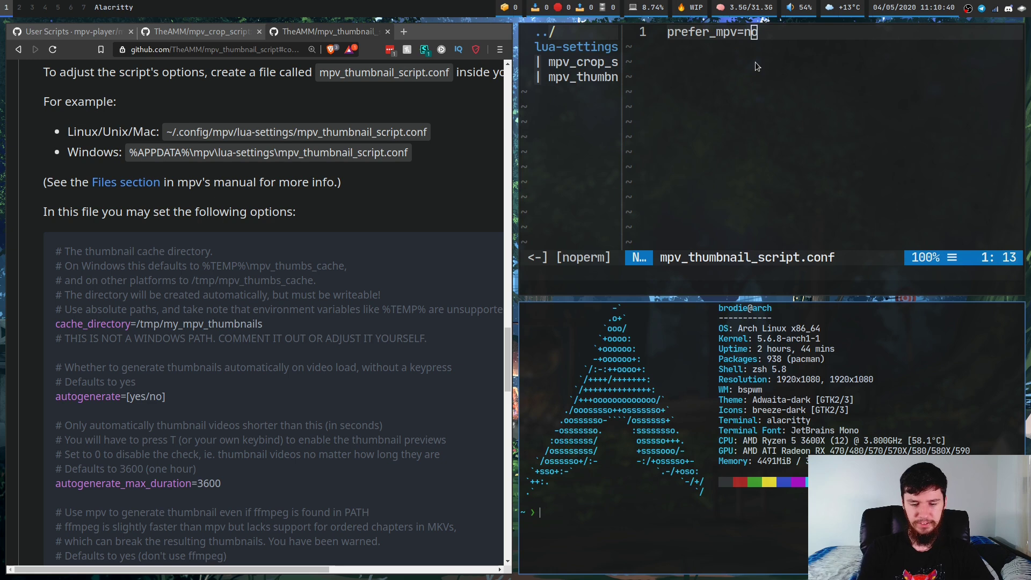
key(ctrl+equal)
key(ctrl+equal)
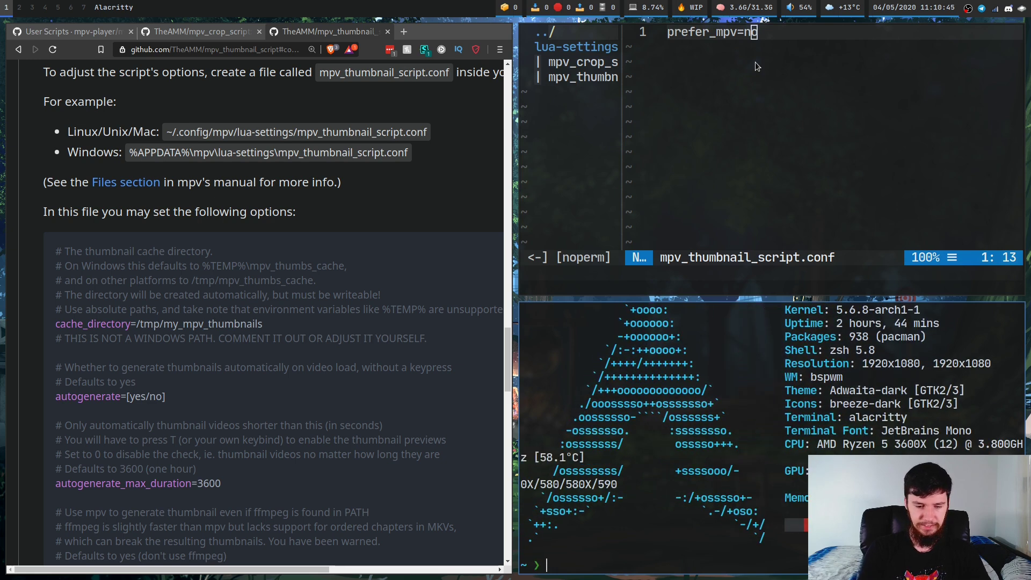
text(sudo pacma)
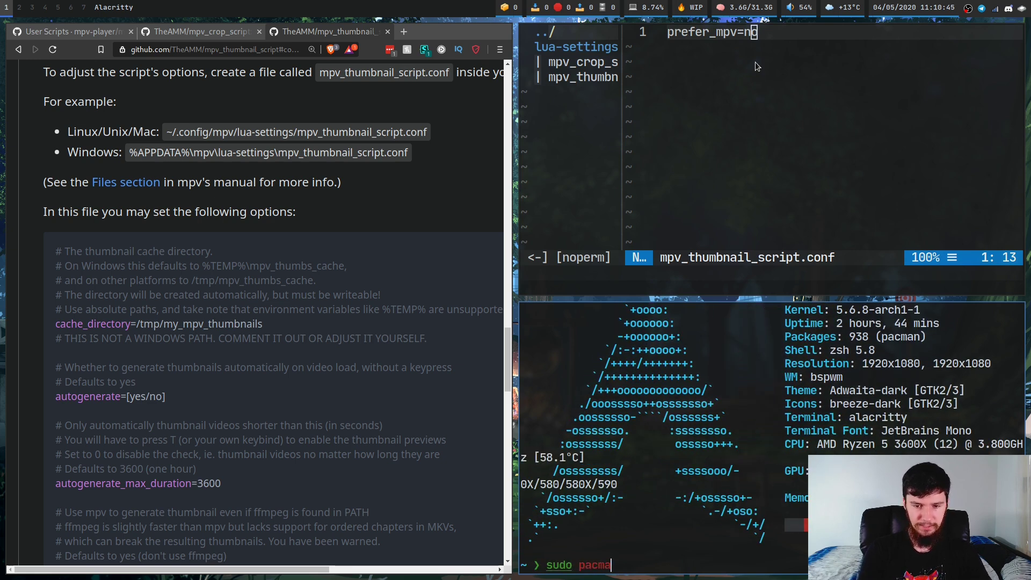
text(n -S ffm)
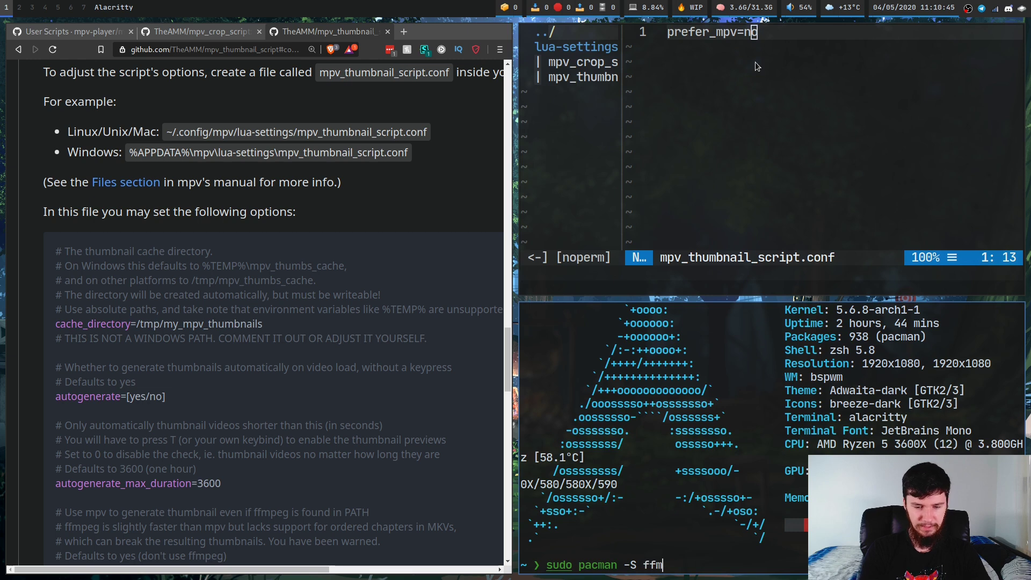
text(peg)
key(Return)
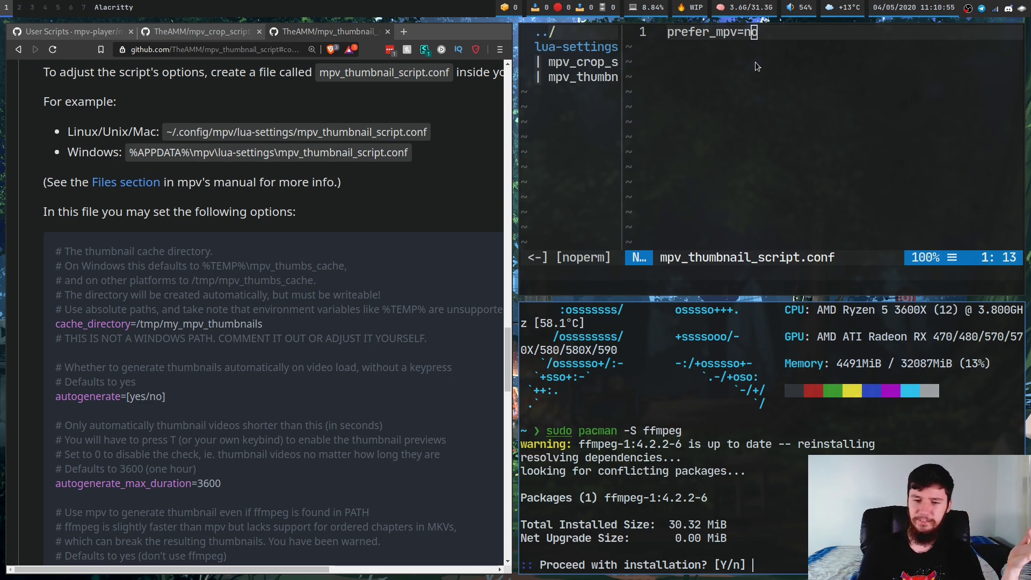
text(n)
key(Return)
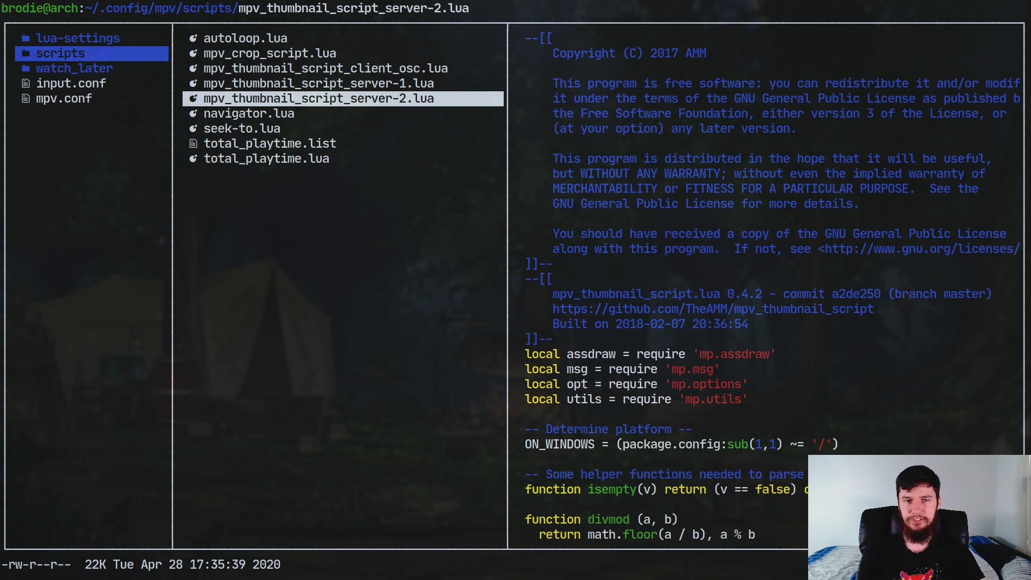
- Compare the previews of mpv_thumbnail_script_server-1.lua and mpv_thumbnail_script_server-2.lua in the scripts folder
key(Up)
key(Down)
key(Up)
key(Down)
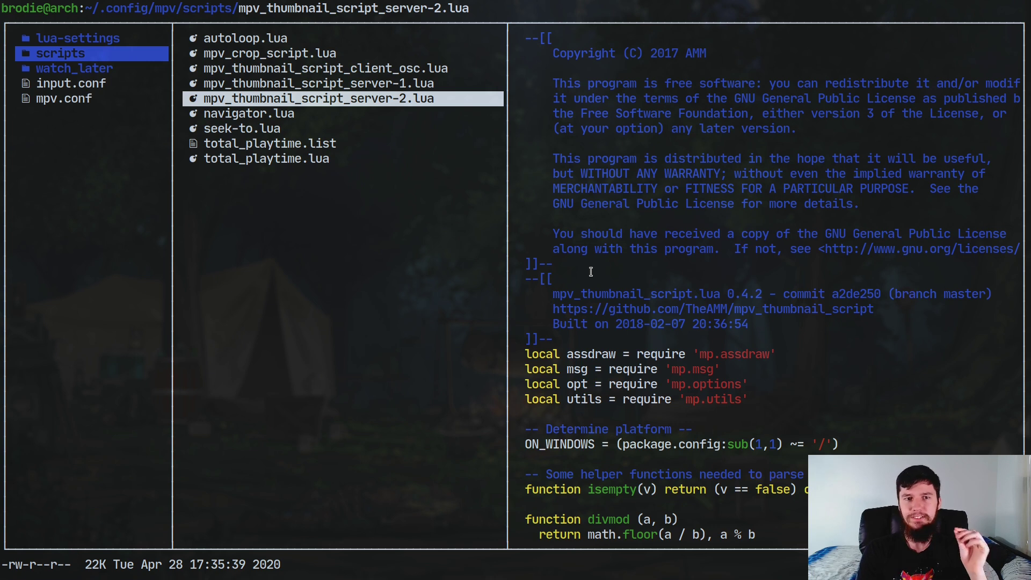
- Preview mpv_thumbnail_script_client_osc.lua and mpv_thumbnail_script_server-1.lua in the scripts folder
key(Up)
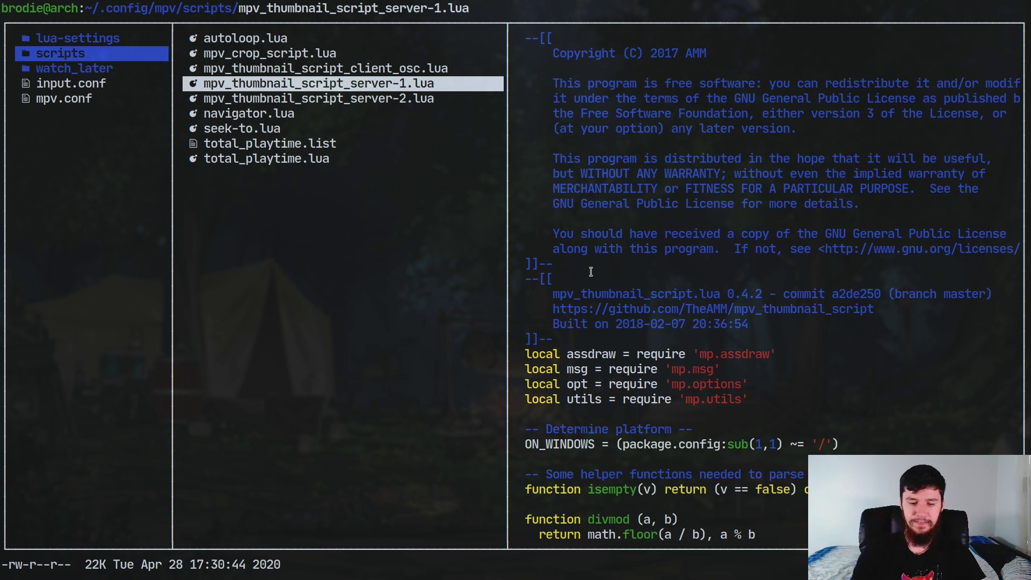
key(k)
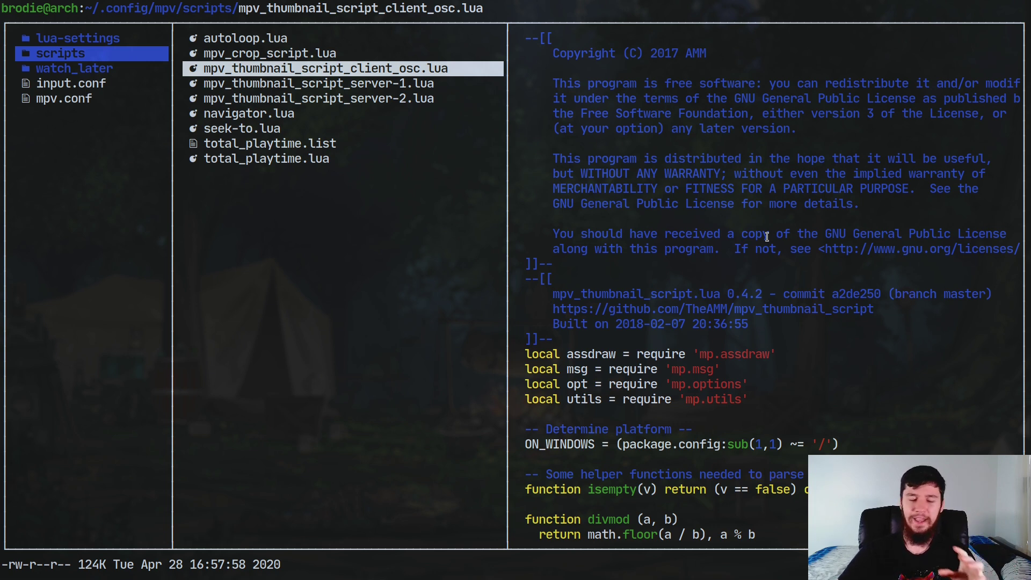
key(j)
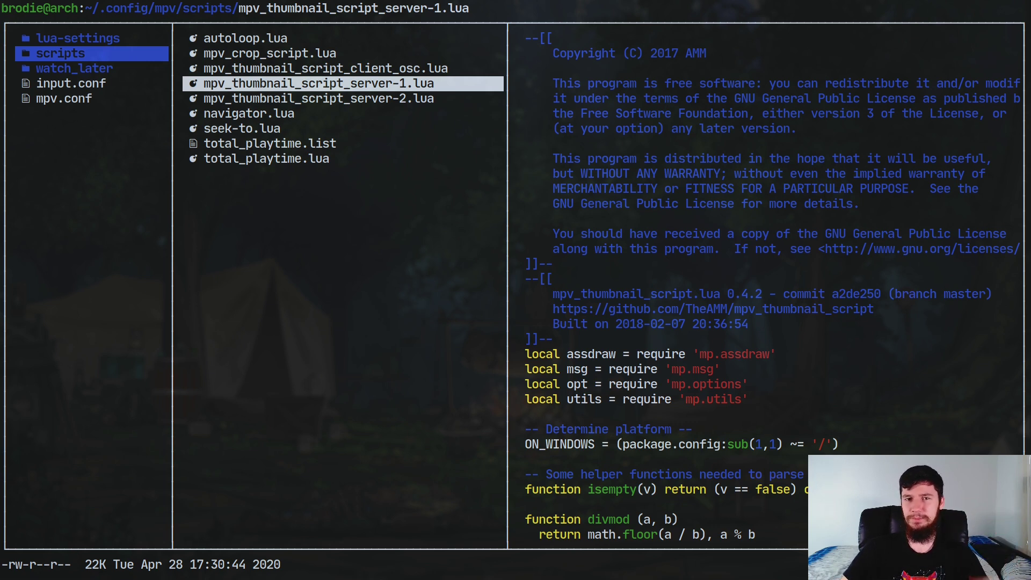
- Return to the mpv config folder and preview input.conf
key(h)
key(j)
key(j)
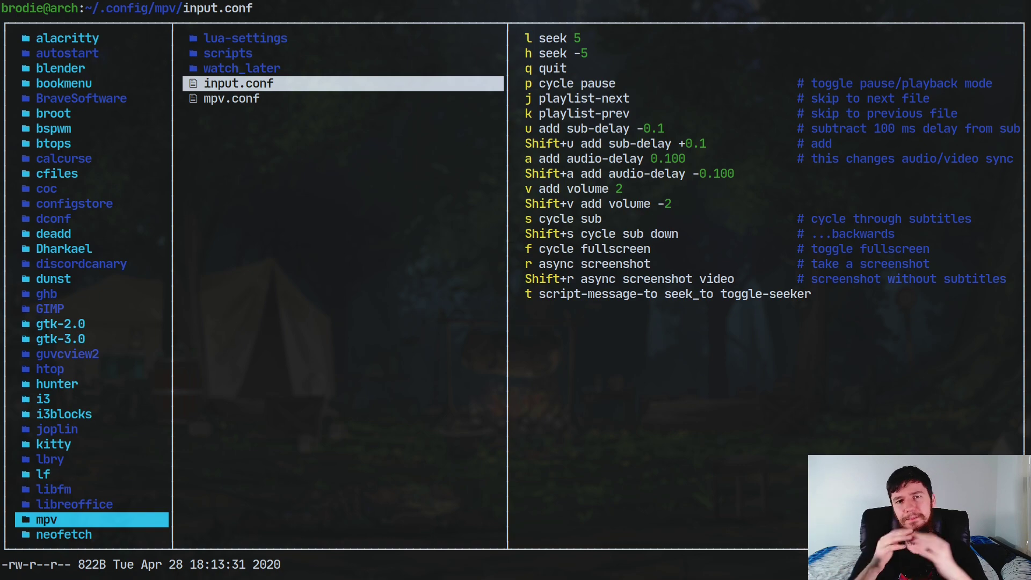
- Switch to the mpv_thumbnail_script README in the browser and copy its example line shift+alt+s script-binding generate-thumbnails
key(super+2)
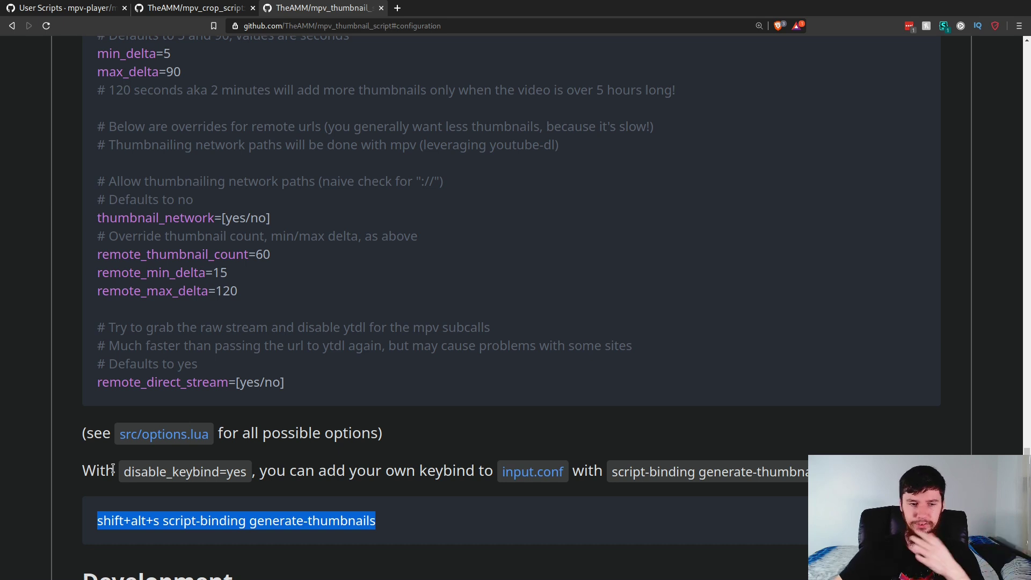
drag(123, 471, 229, 464)
click(229, 465)
scroll(278, 466, down, 3)
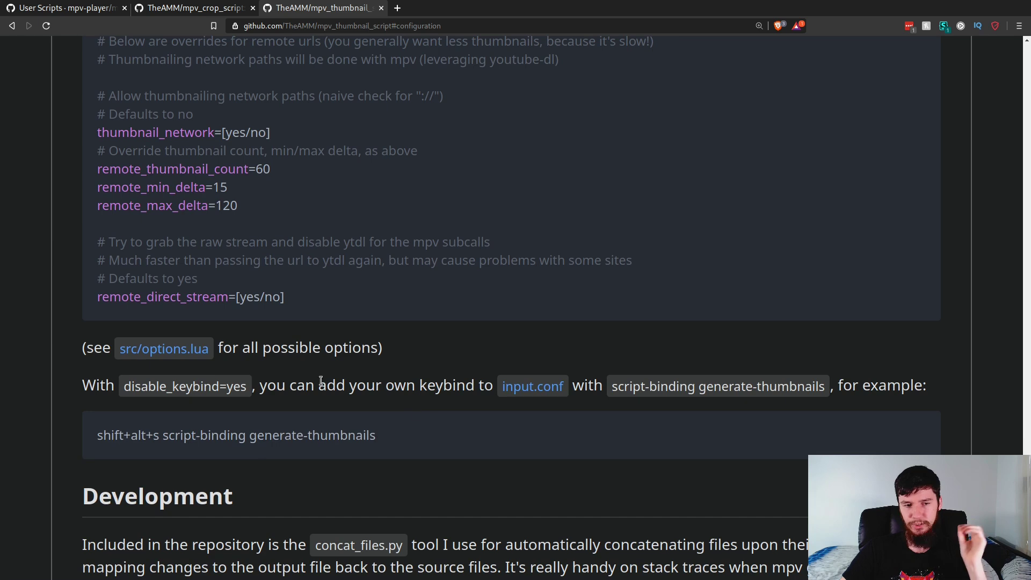
drag(396, 436, 63, 433)
key(ctrl+c)
click(135, 434)
click(275, 437)
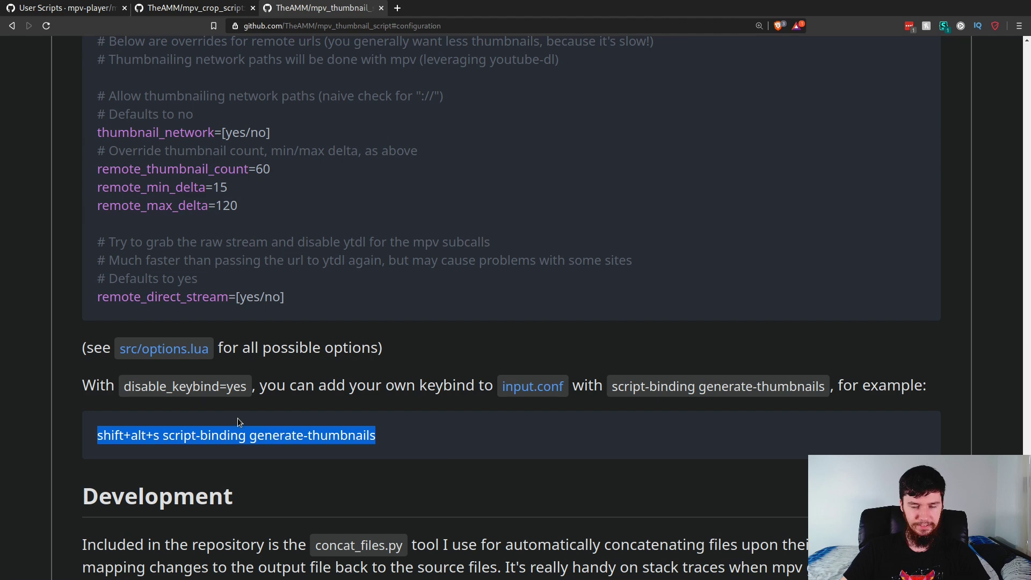
- Open input.conf in the editor beside the README and paste the generate-thumbnails keybind on a new line below q quit
key(super+f)
key(ctrl+plus)
key(j)
key(ctrl+w)
key(l)
key(j)
key(j)
key(p)
key(u)
key(o)
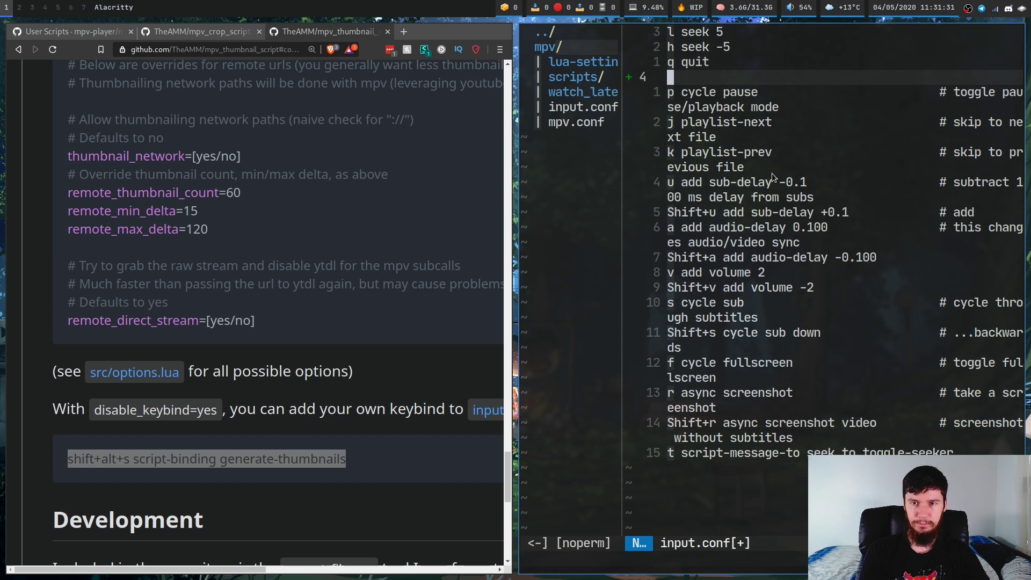
key(ctrl+shift+v)
key(Escape)
key(0)
- Replace shift+alt+s with Z in the generate-thumbnails line, and undo that insertion
key(x)
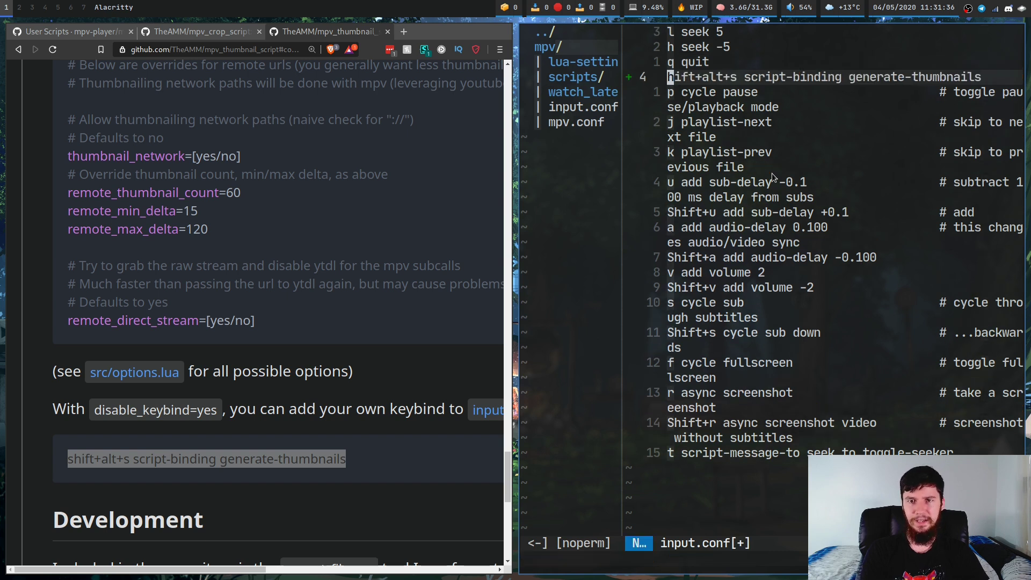
key(x)
key(x)
key(x)
key(x)
key(x)
key(x)
key(x)
key(x)
key(x)
text(sZ)
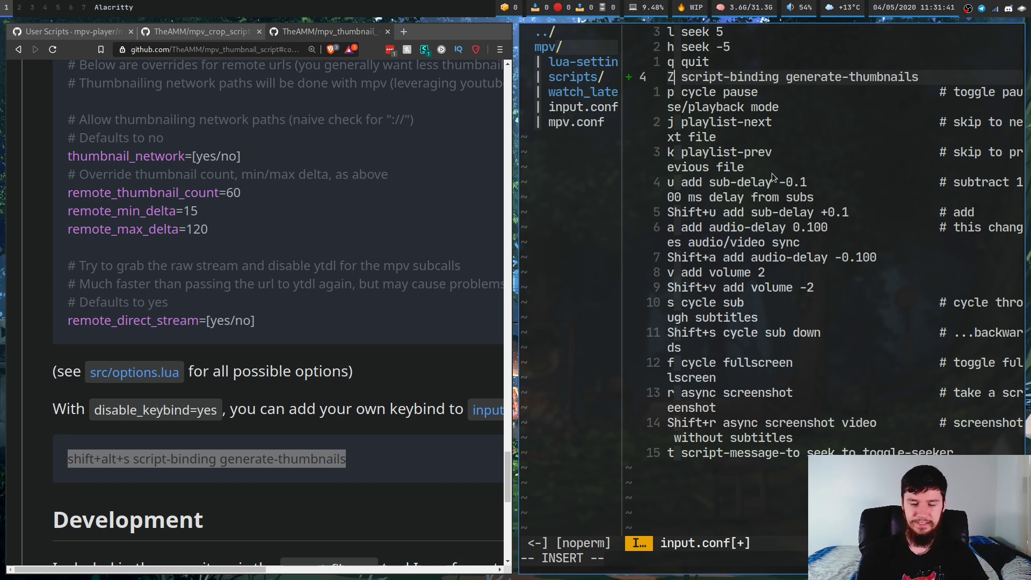
key(Escape)
key(u)
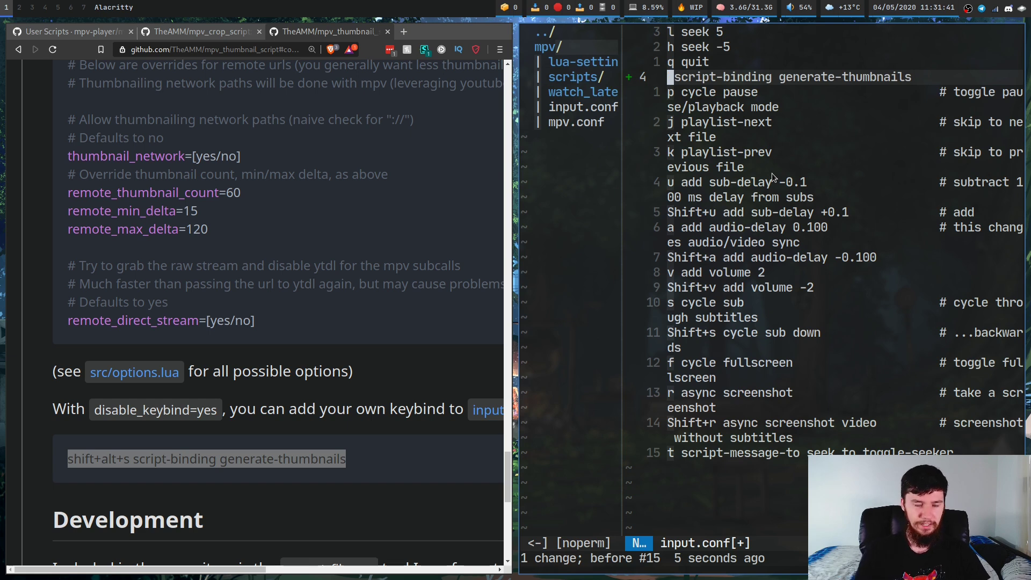
- Examine the disable_keybind=yes note and the crop-screenshot keybind example in the mpv_crop_script README
click(196, 32)
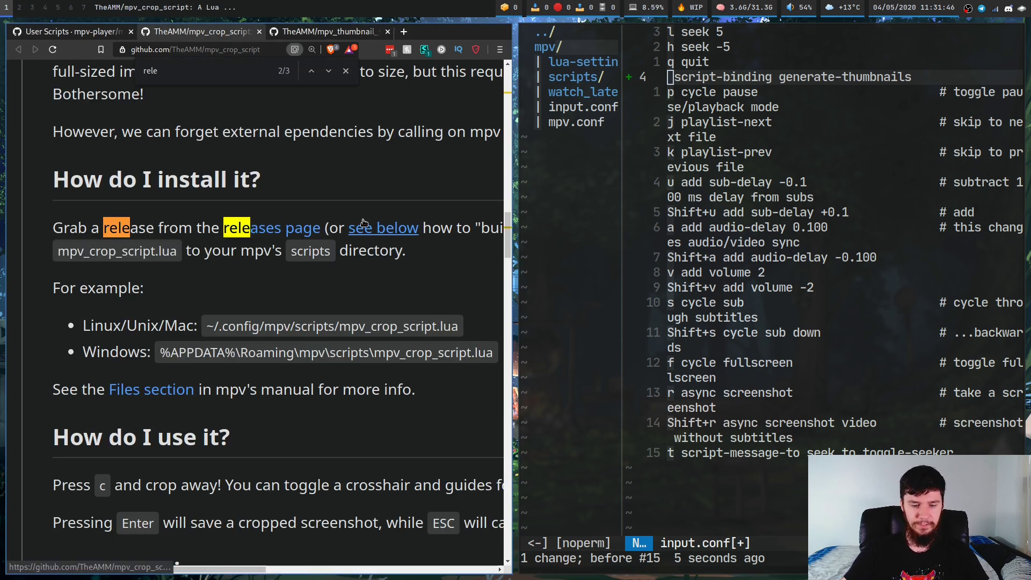
key(super+f)
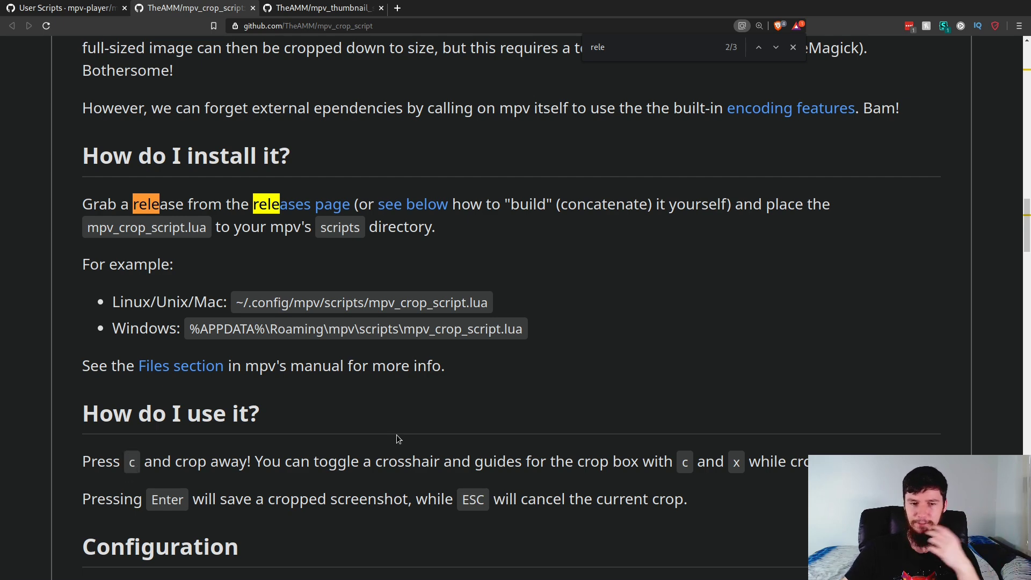
scroll(455, 409, down, 15)
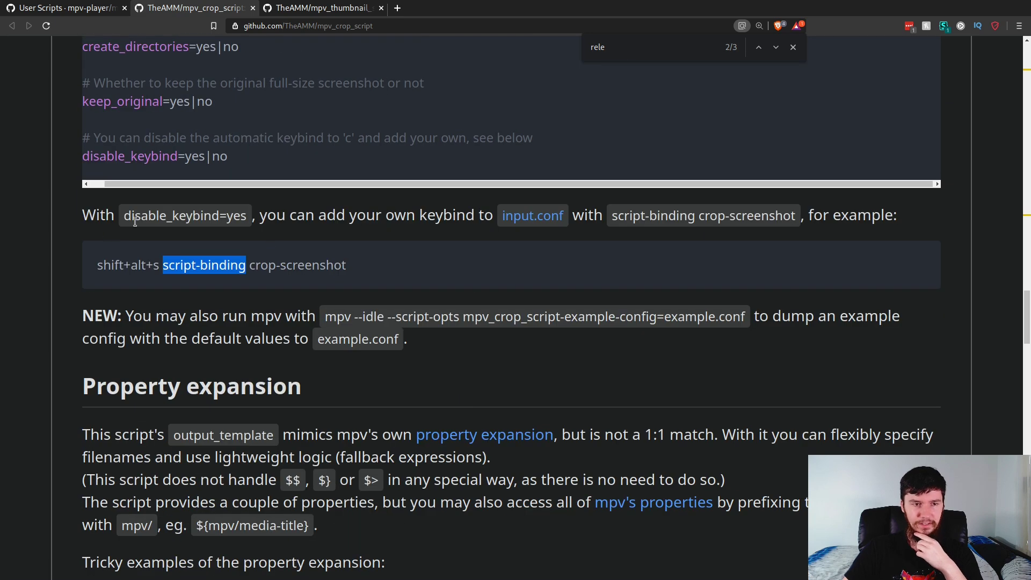
drag(131, 216, 212, 215)
click(238, 215)
drag(357, 266, 96, 264)
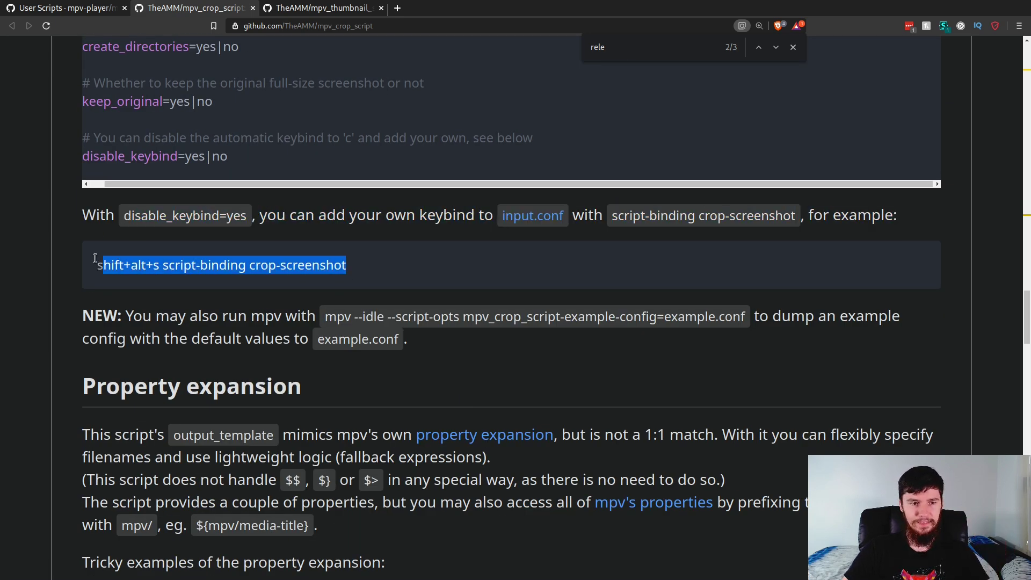
- Delete the generate-thumbnails line from input.conf, save the file and quit the editor with :wq
key(super+f)
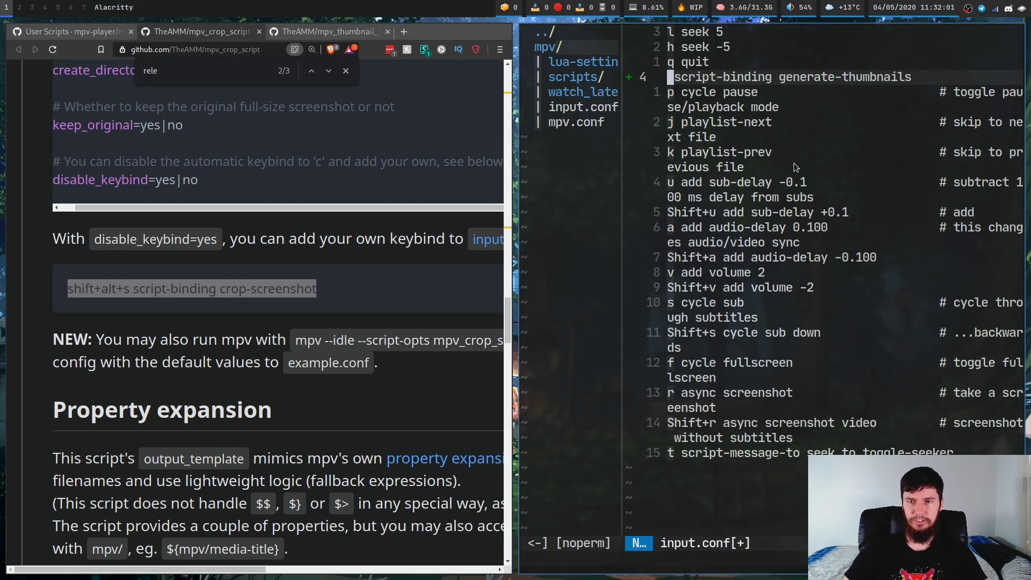
key(k)
key(j)
key(d)
key(d)
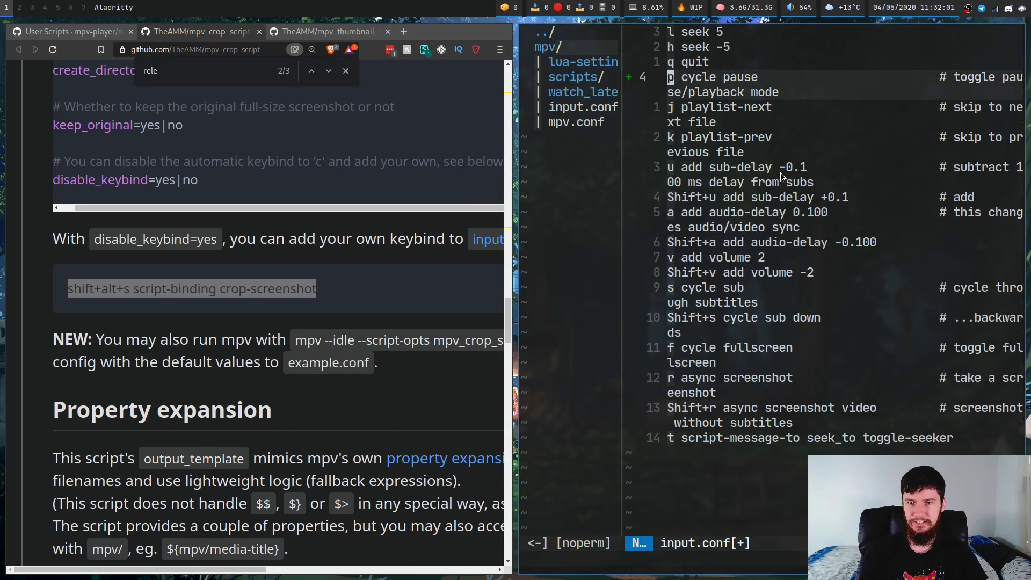
text(:w)
key(Return)
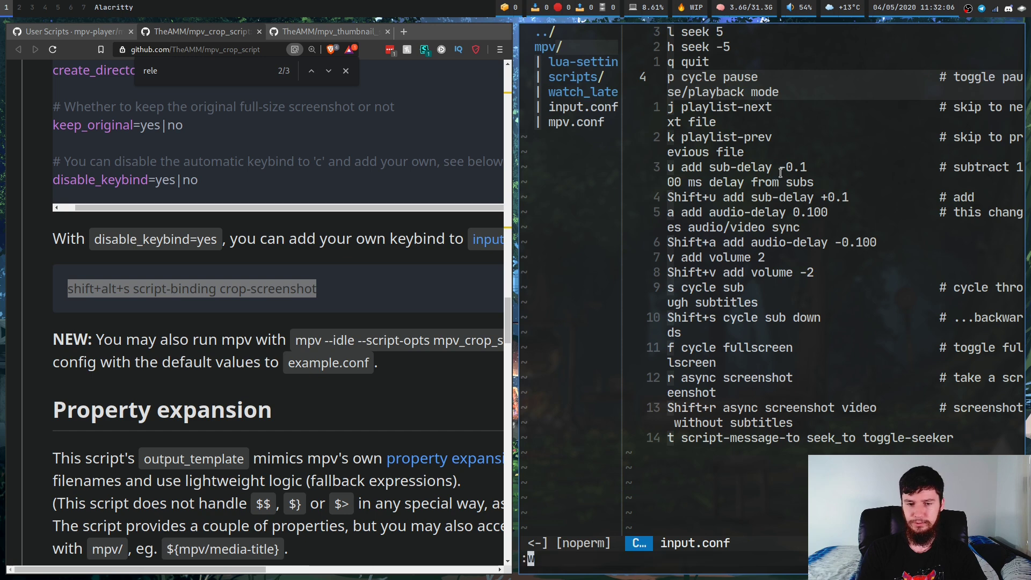
text(:wq)
key(Return)
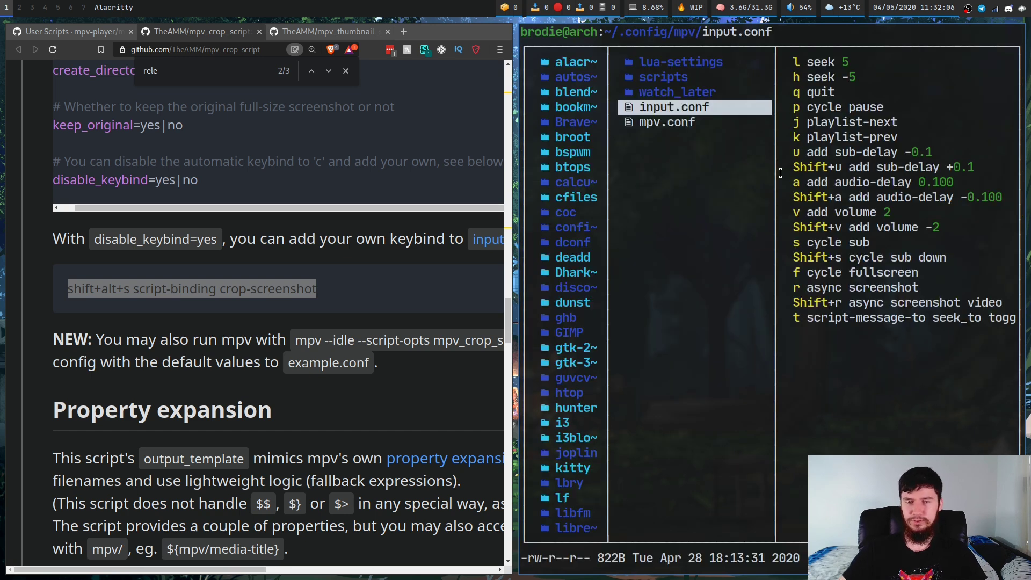
- Close the terminal and open the ToUpload folder in the file manager
key(super+w)
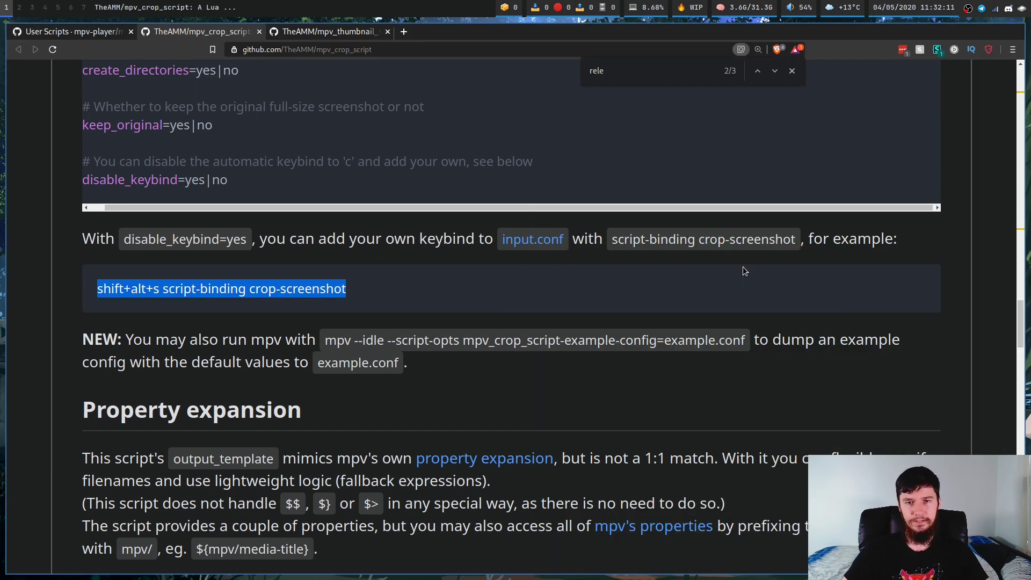
key(super+e)
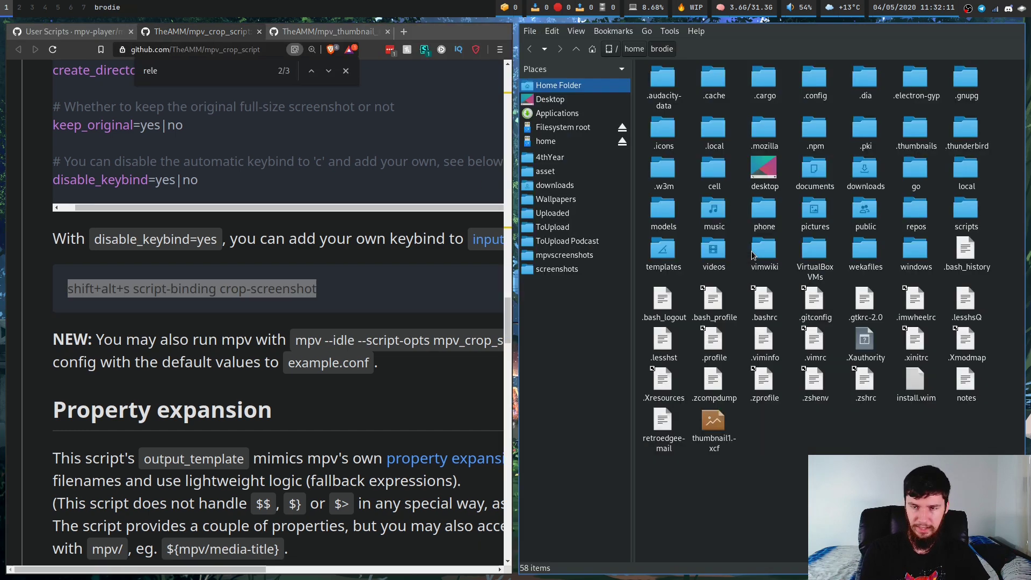
click(565, 227)
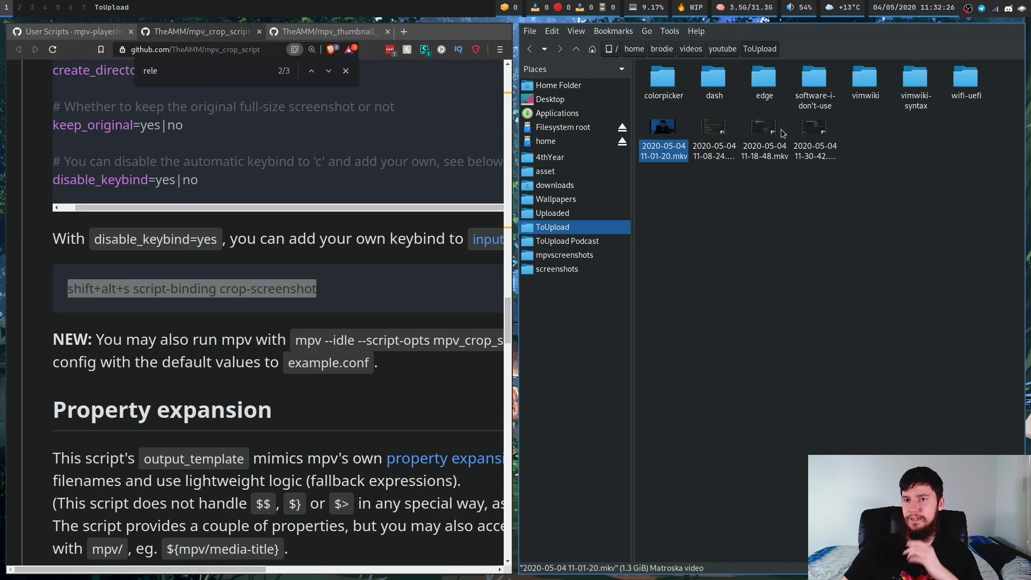
double_click(813, 130)
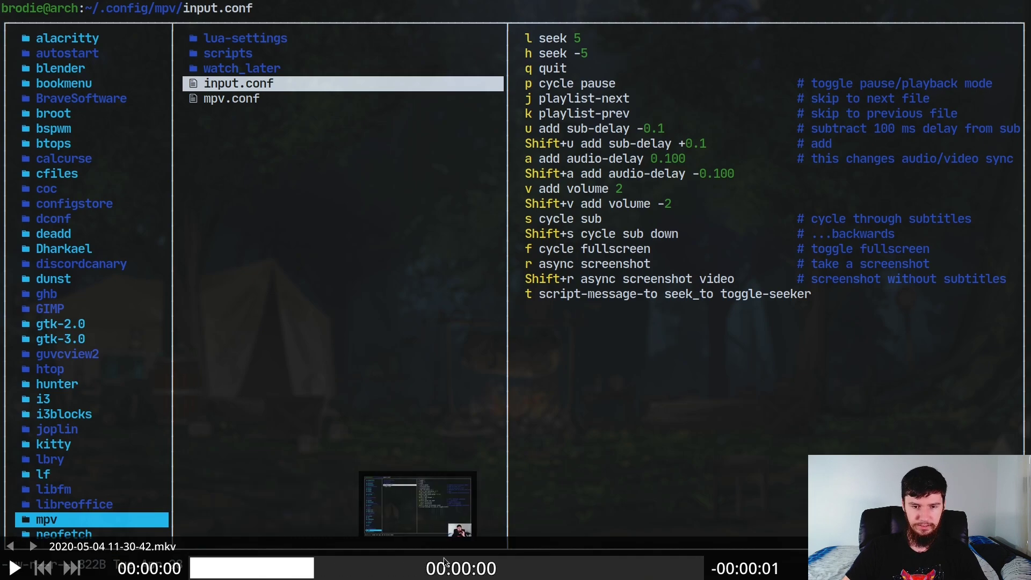
key(w)
key(q)
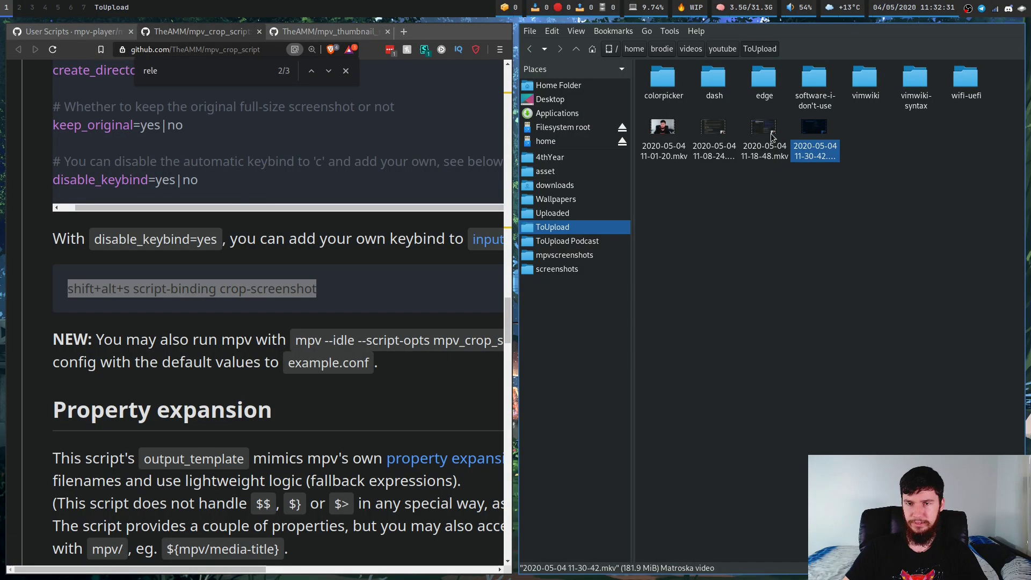
double_click(769, 136)
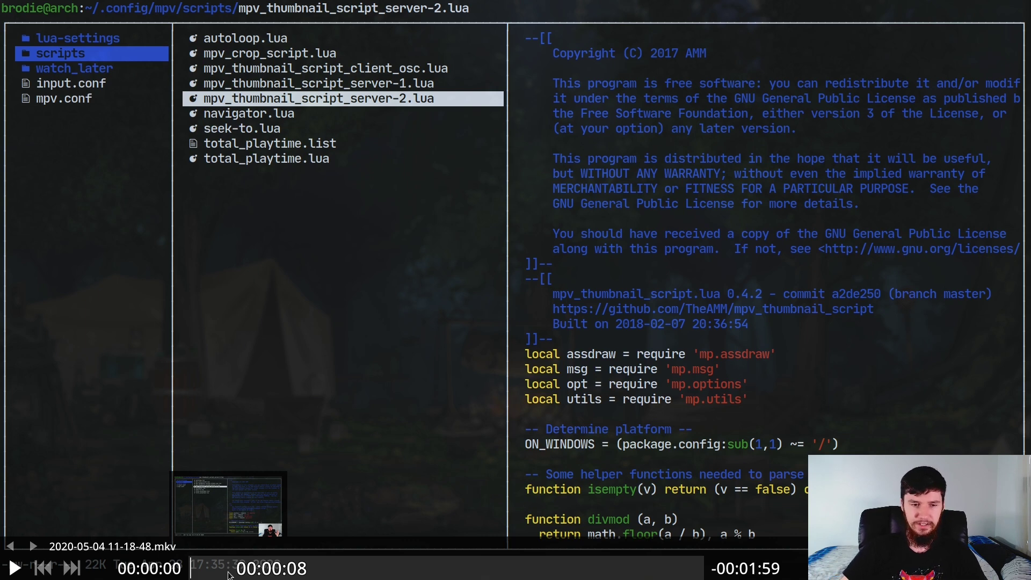
key(q)
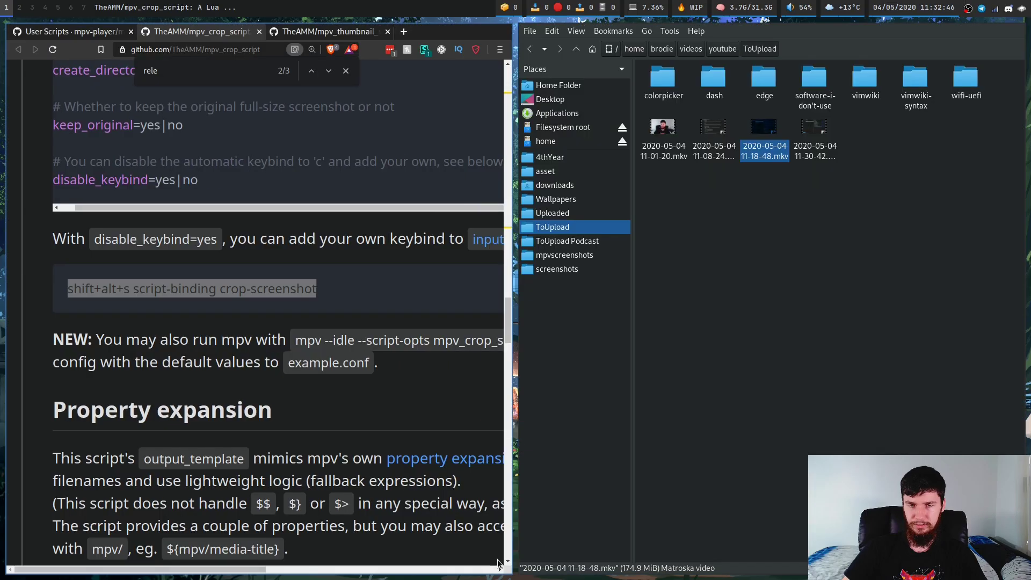
click(922, 80)
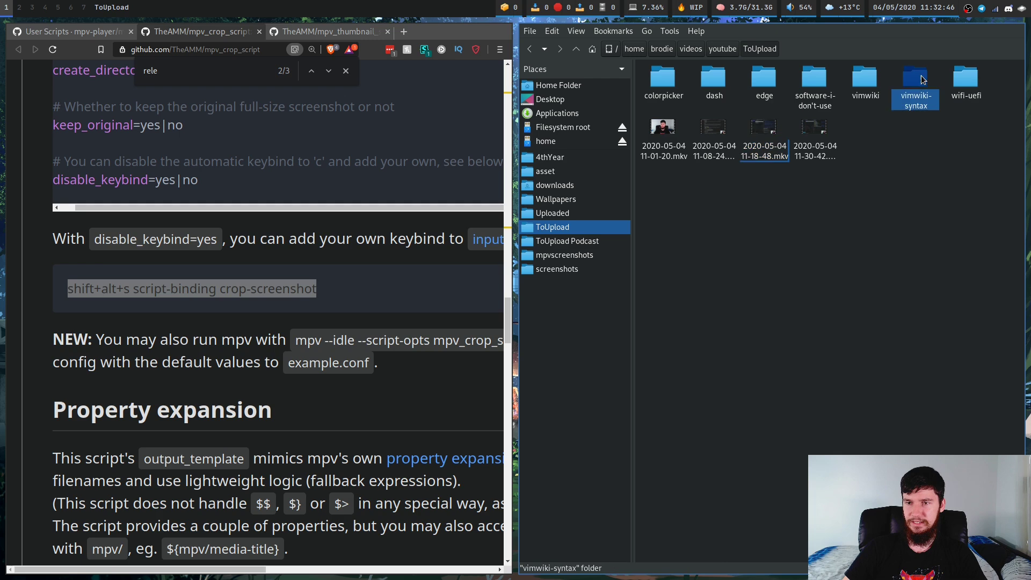
double_click(922, 79)
click(814, 140)
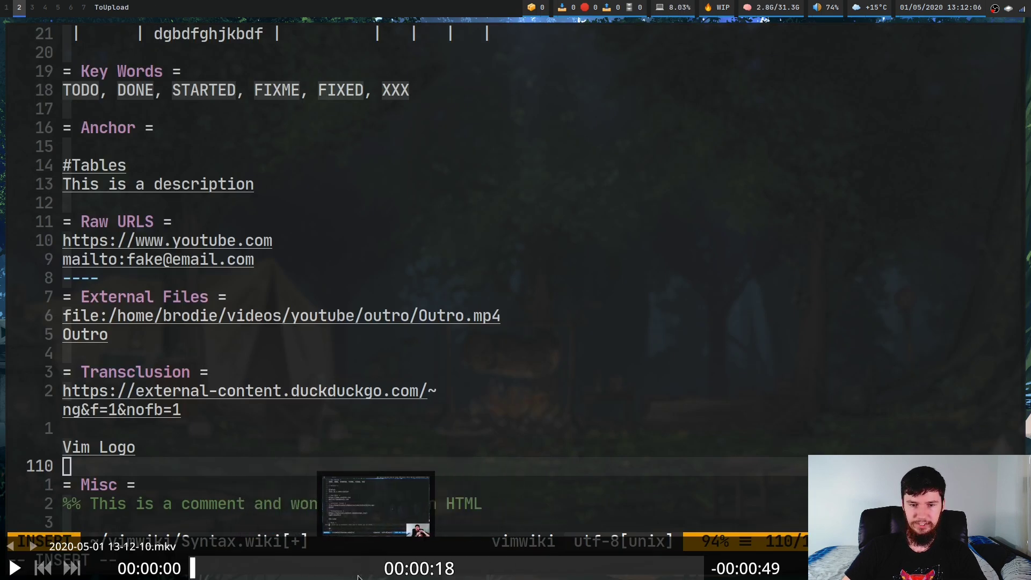
key(less)
key(less)
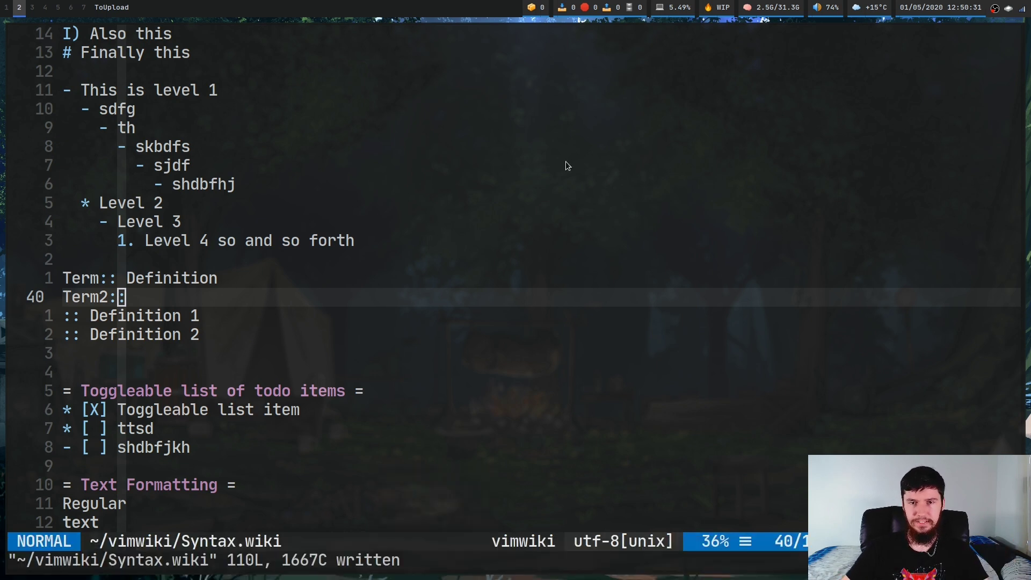
- Save a cropped screenshot of about 740x562 around the nested list and term definitions with the crop script, and quit the video
key(c)
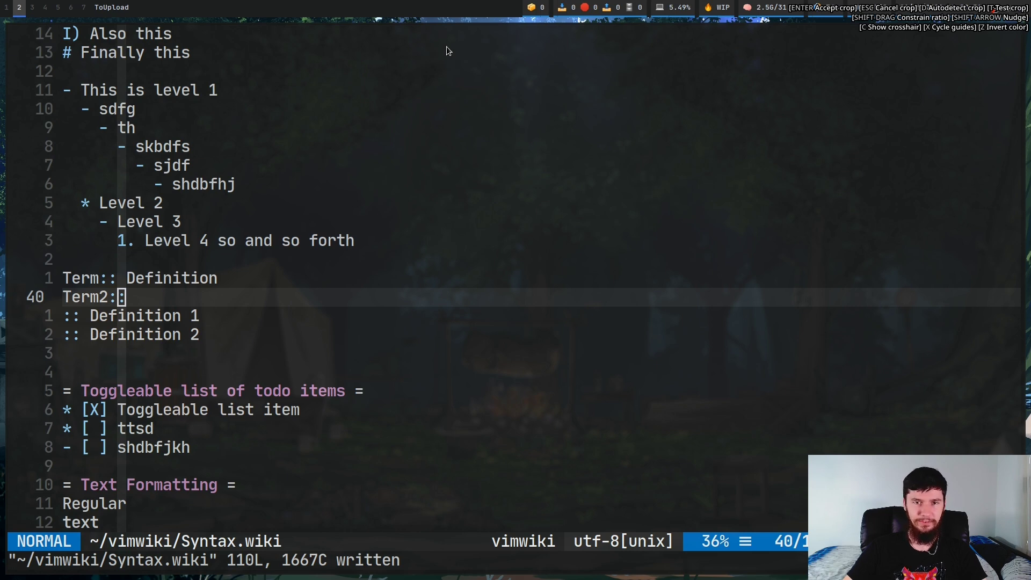
drag(455, 47, 58, 350)
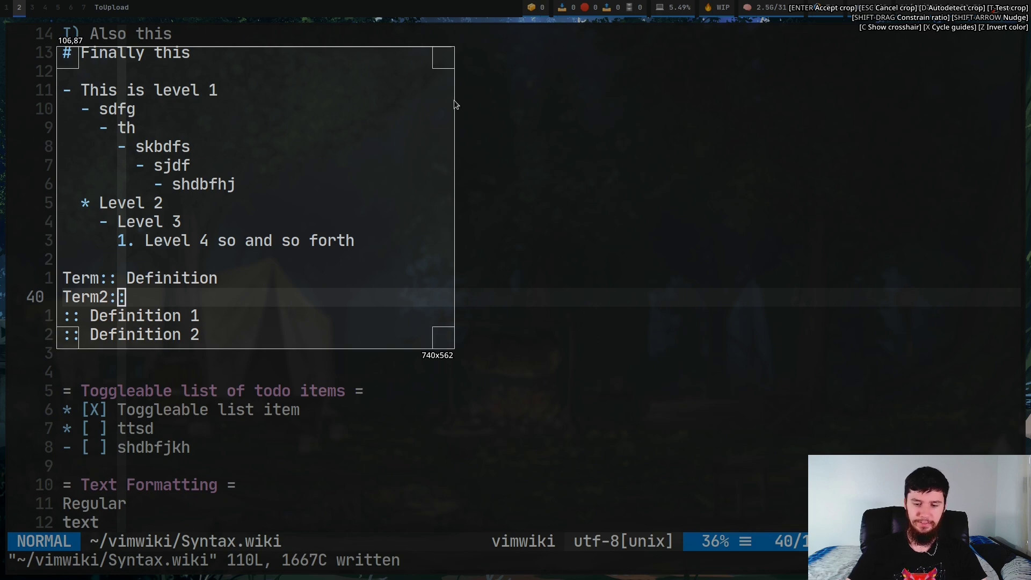
key(Return)
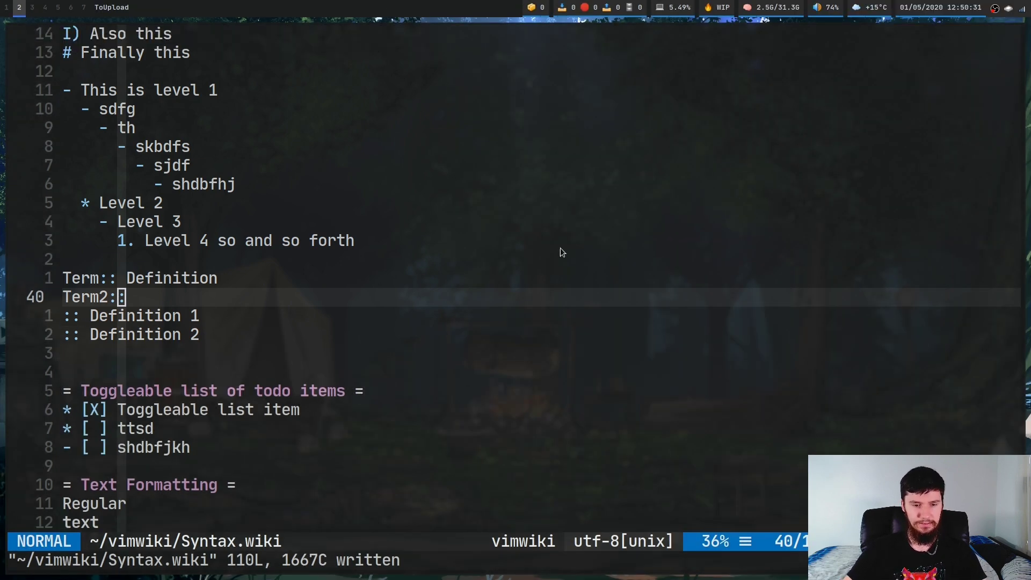
key(f)
key(q)
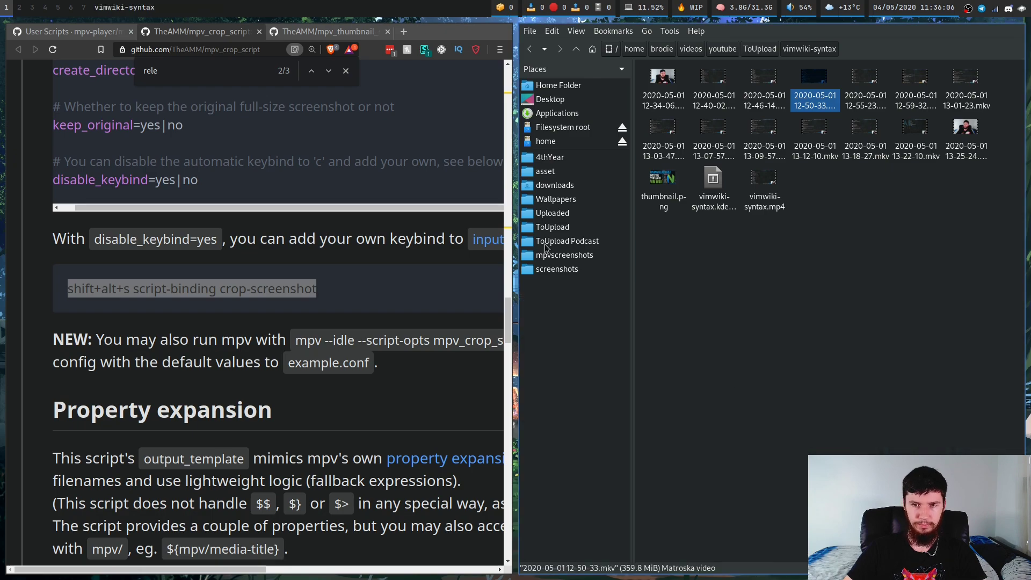
- Open the new cropped image in the mpvscreenshots folder to check it, and close the image viewer
click(559, 269)
click(581, 256)
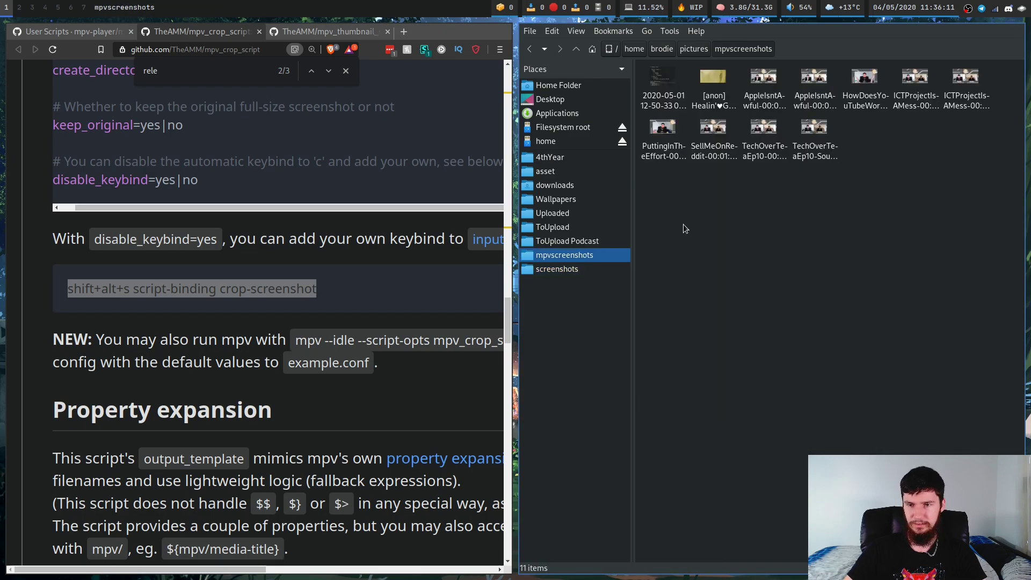
double_click(668, 73)
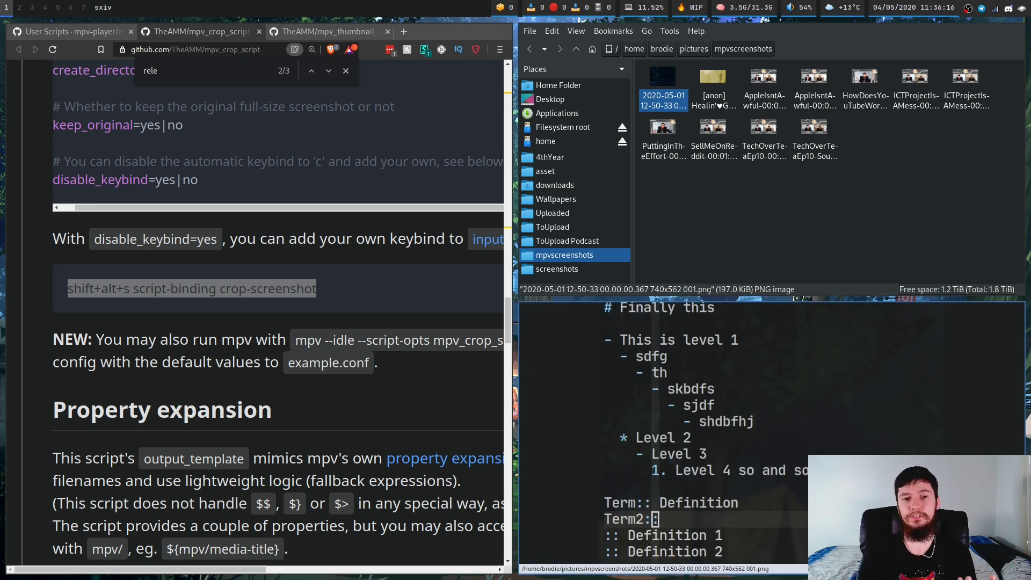
key(q)
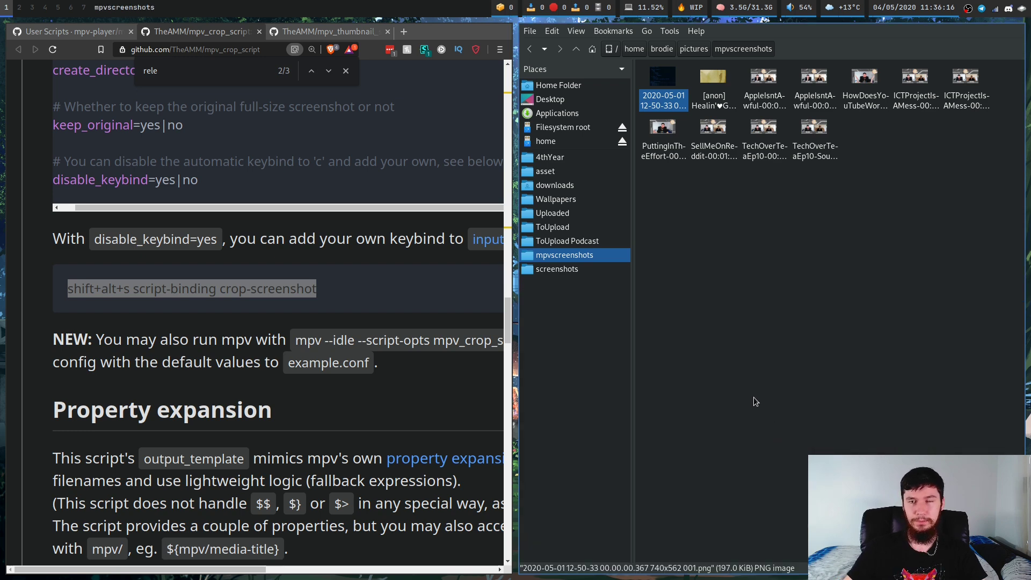